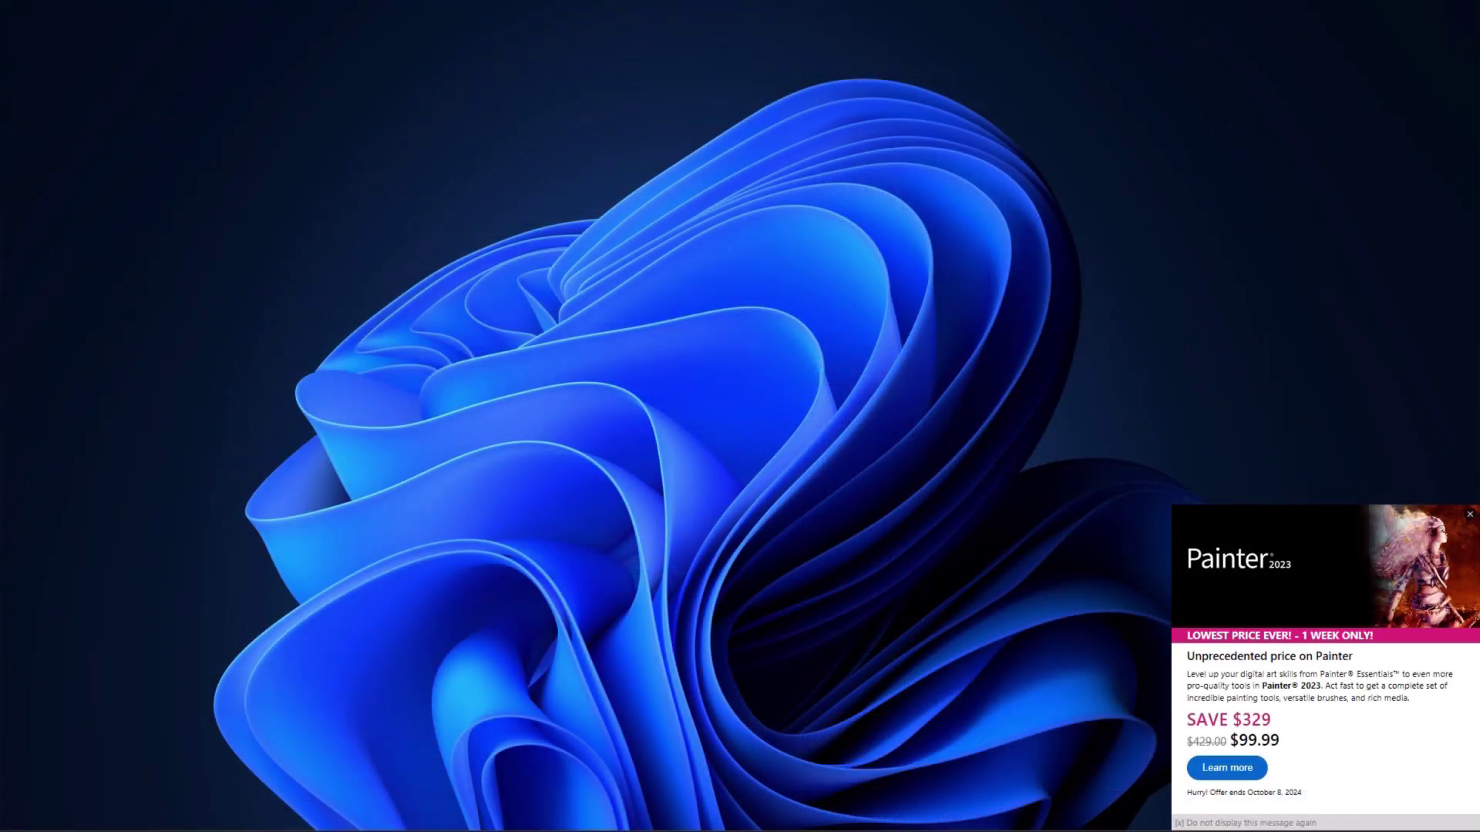
Step: Launch Computer Management from the Win+X quick link menu
{"action": "key", "text": "super"}
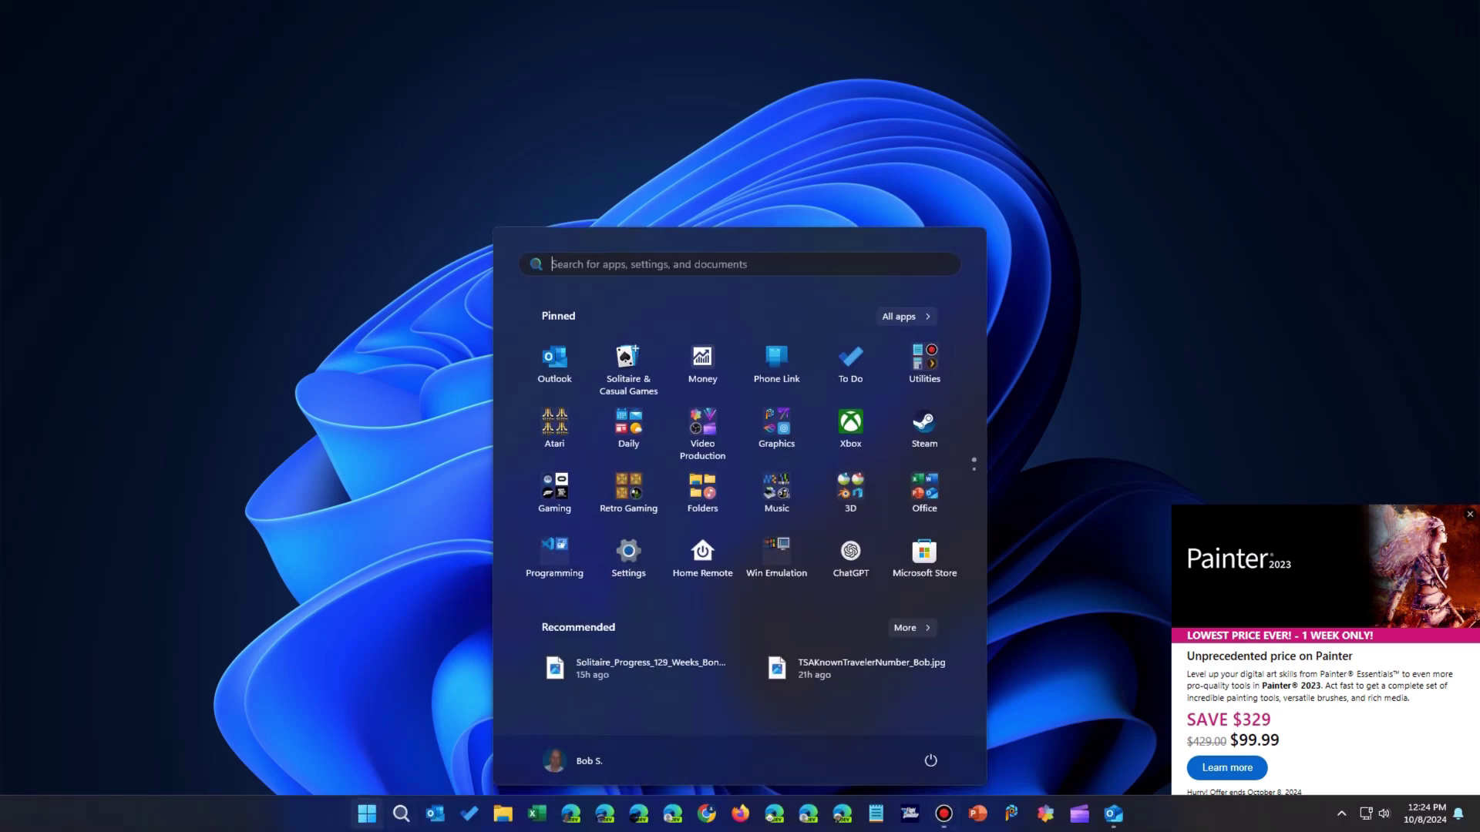
{"action": "key", "text": "super"}
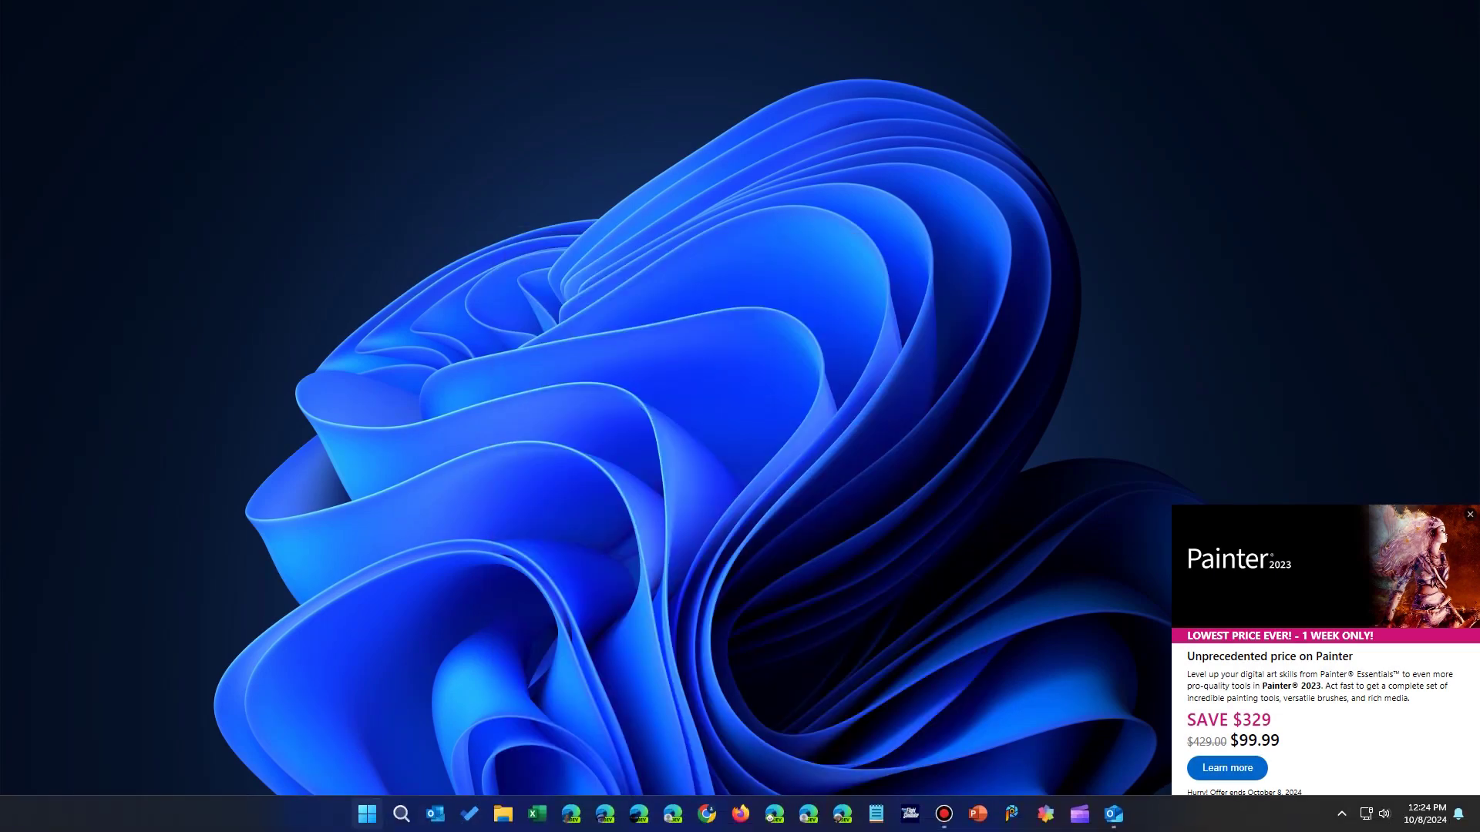
{"action": "right_click", "coordinate": [367, 813]}
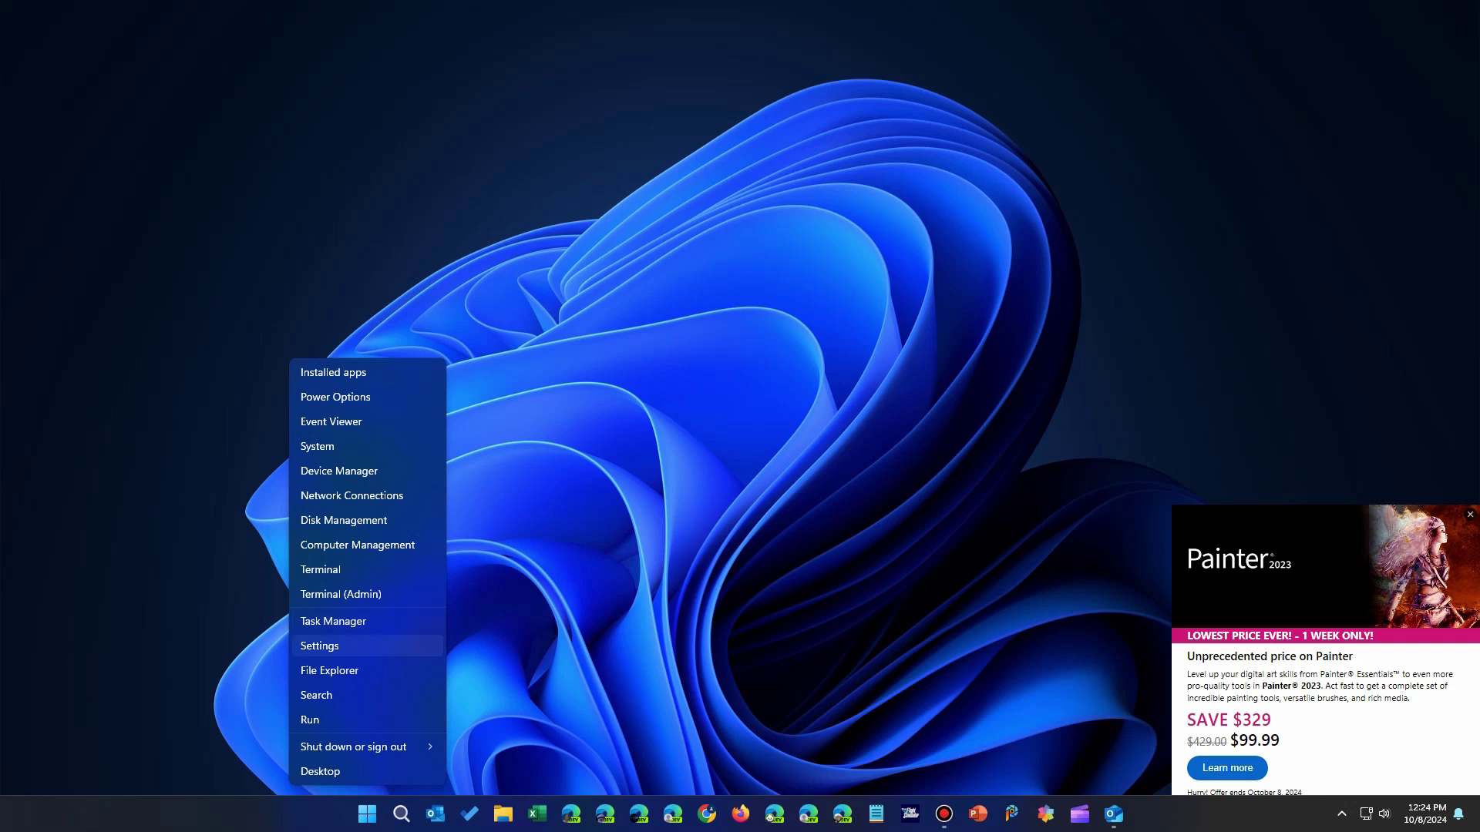
{"action": "key", "text": "Escape"}
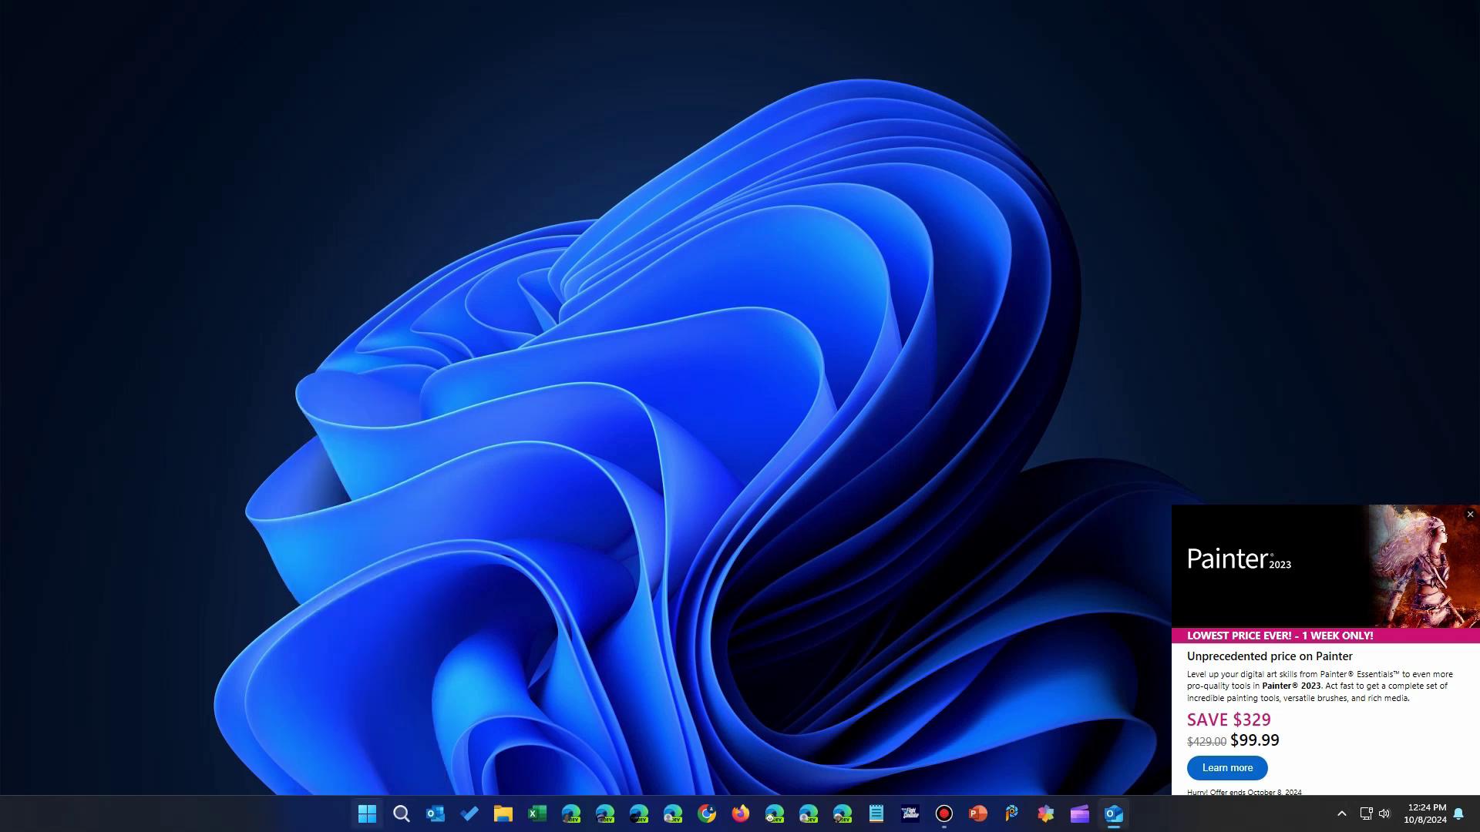
{"action": "key", "text": "super+x"}
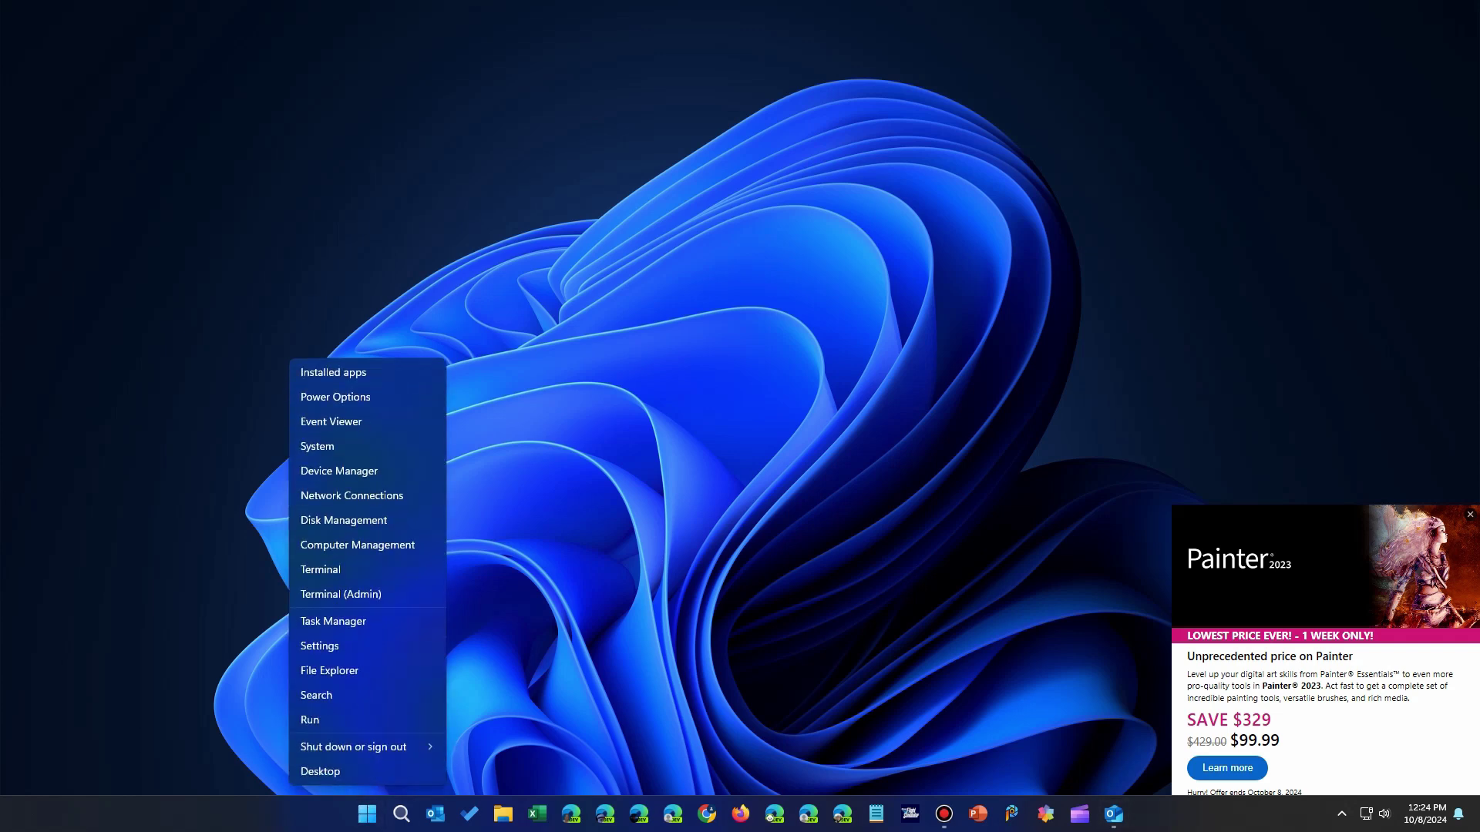
{"action": "key", "text": "Up"}
{"action": "key", "text": "Up"}
{"action": "key", "text": "Up"}
{"action": "key", "text": "Up"}
{"action": "key", "text": "Up"}
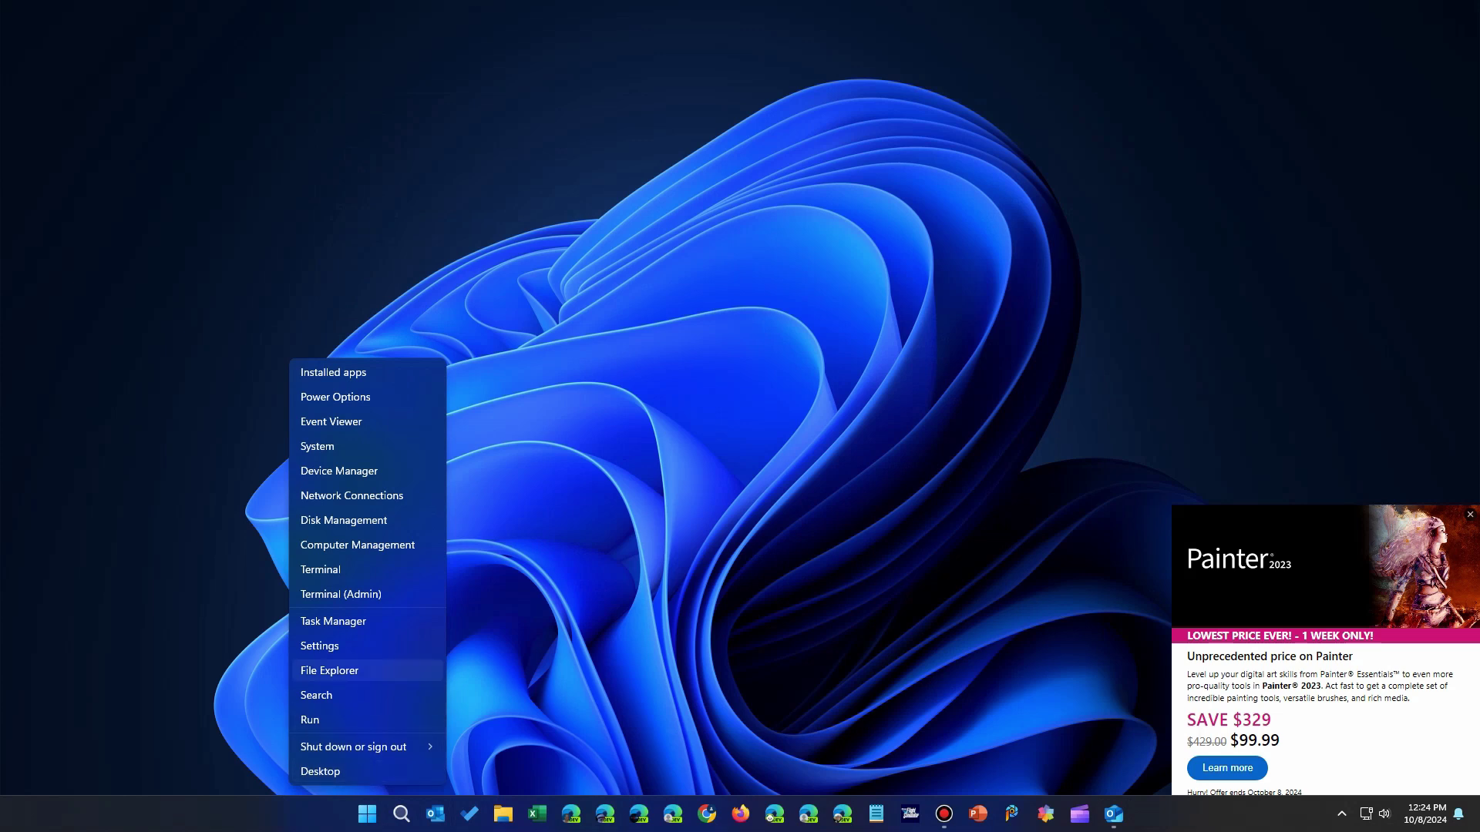
{"action": "key", "text": "Up"}
{"action": "key", "text": "Up"}
{"action": "key", "text": "Up"}
{"action": "key", "text": "Up"}
{"action": "key", "text": "Up"}
{"action": "key", "text": "Up"}
{"action": "key", "text": "Up"}
{"action": "key", "text": "Up"}
{"action": "key", "text": "Up"}
{"action": "key", "text": "Up"}
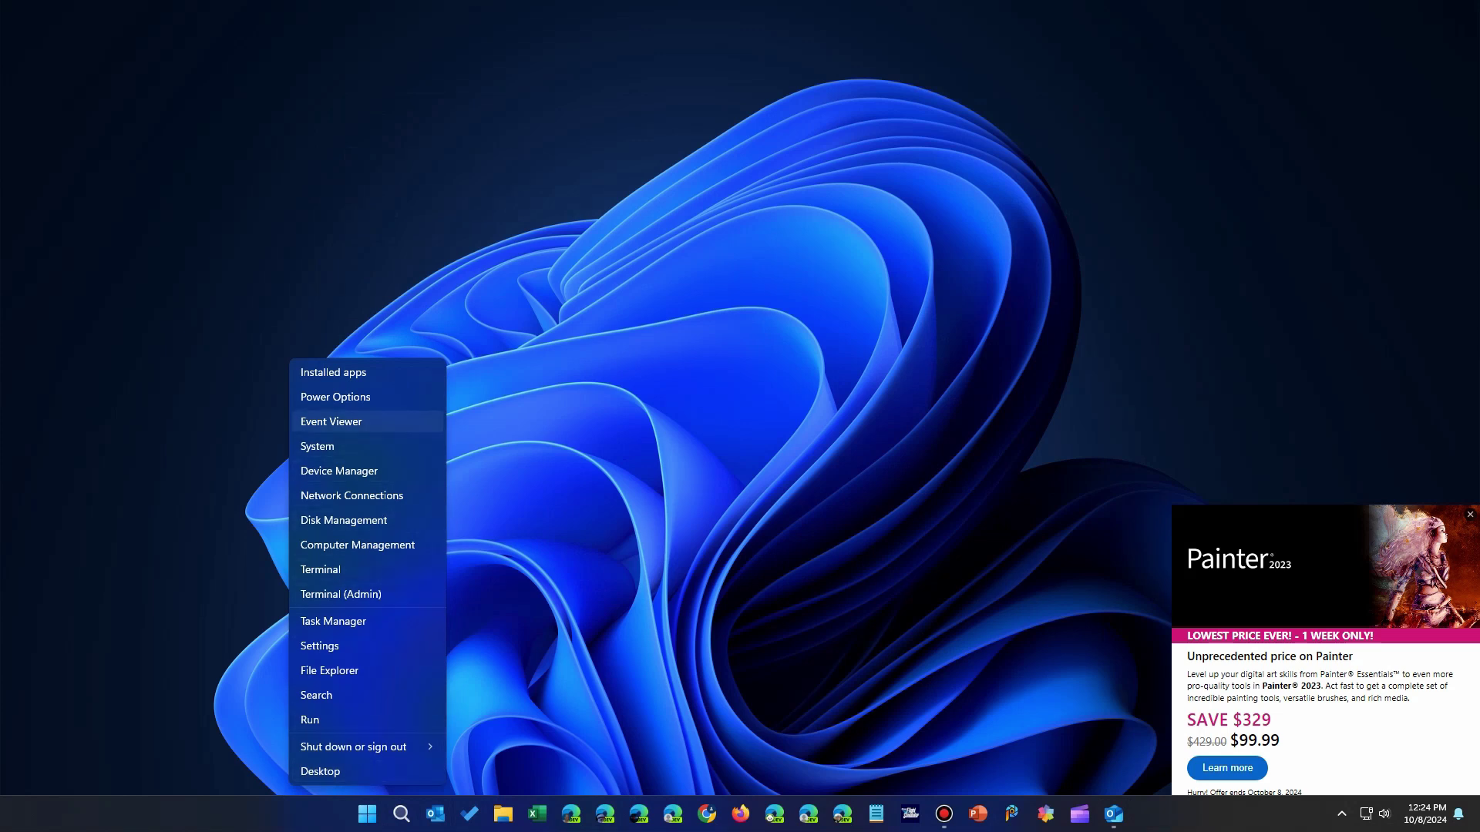
{"action": "key", "text": "Down"}
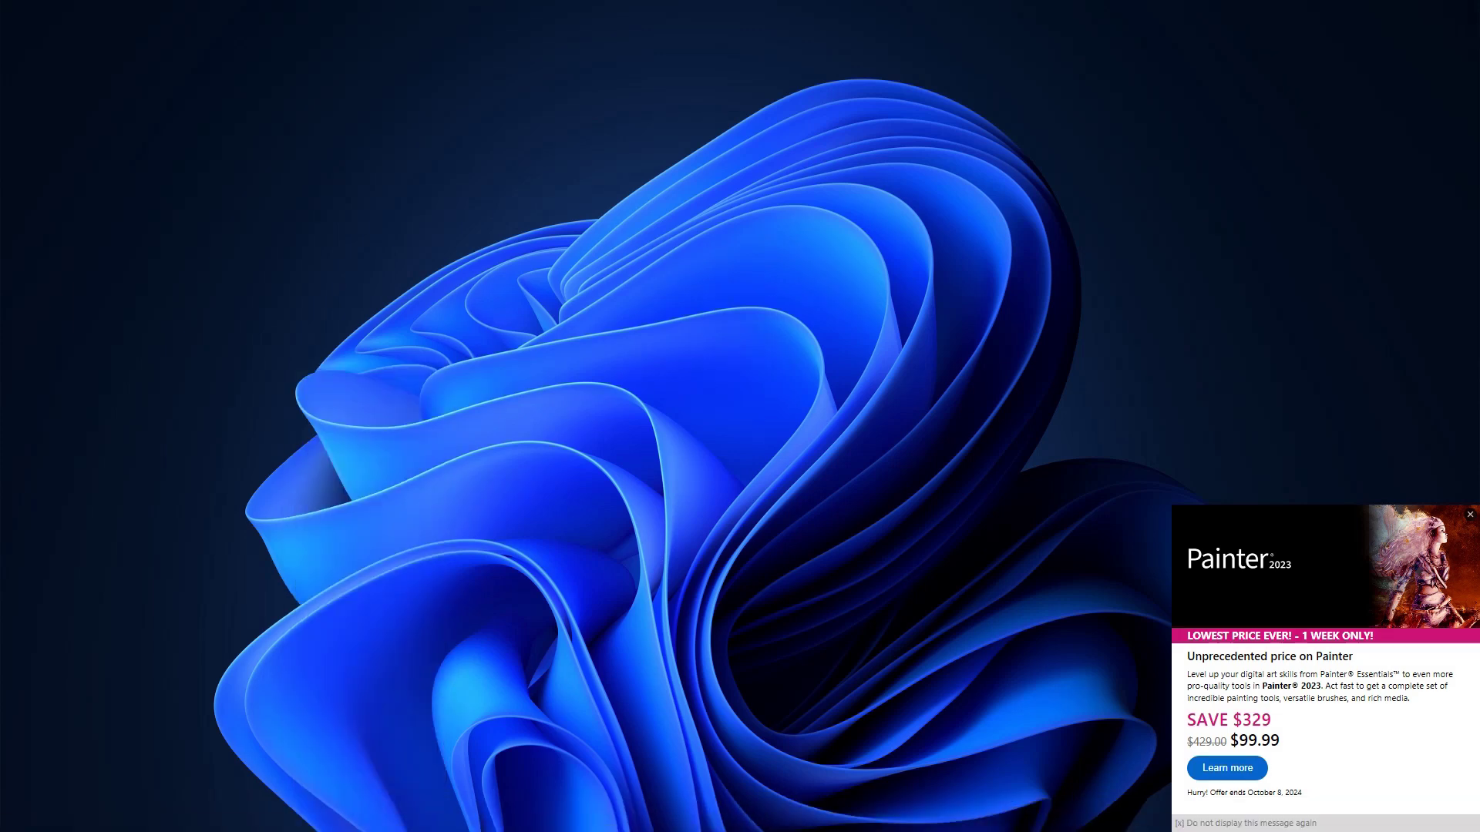
{"action": "key", "text": "super+x"}
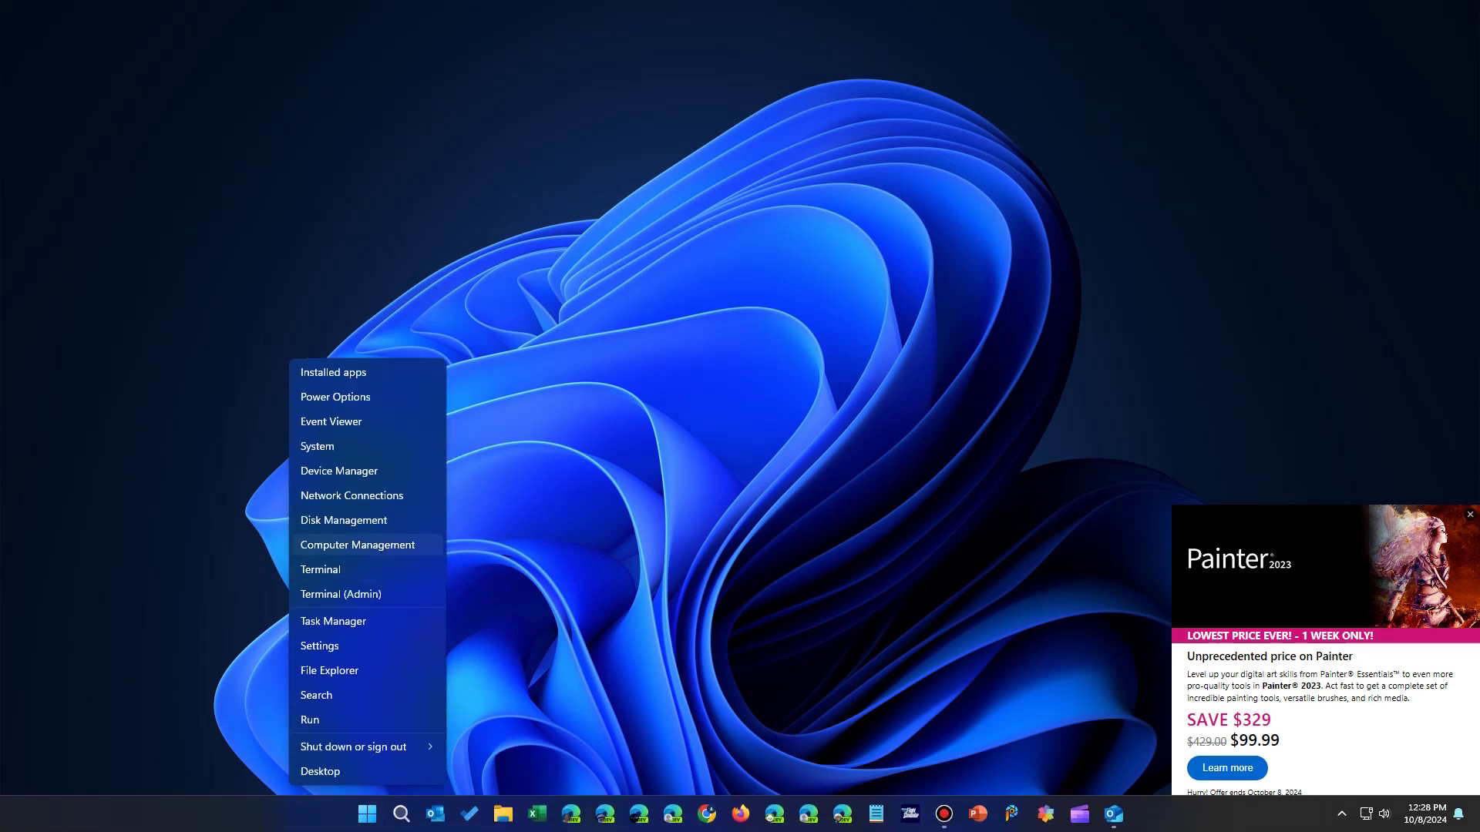
{"action": "key", "text": "Return"}
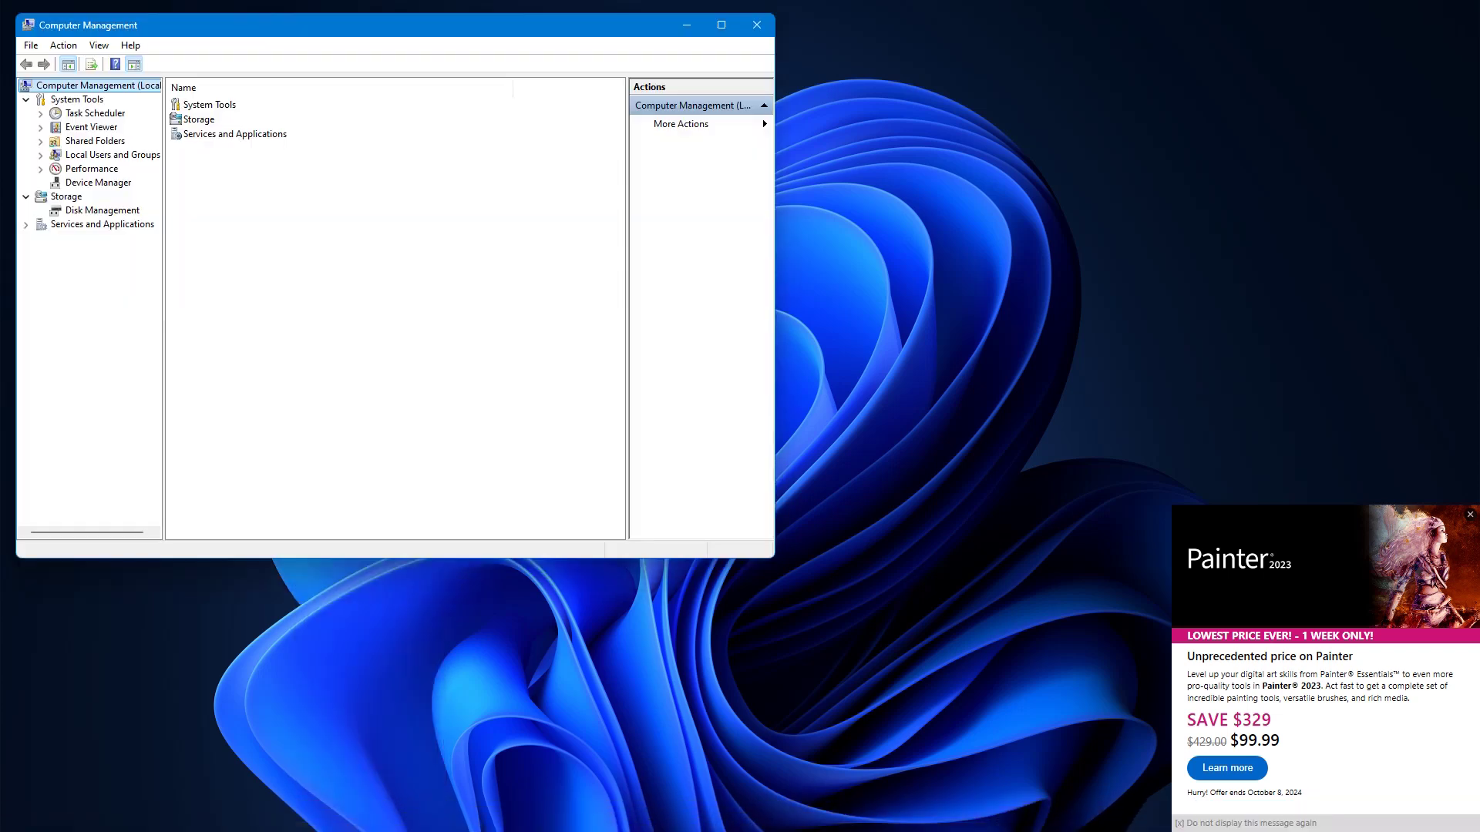
Step: Centre the Computer Management window and show the Task Scheduler overview
{"action": "left_click_drag", "start_coordinate": [292, 31], "coordinate": [600, 131]}
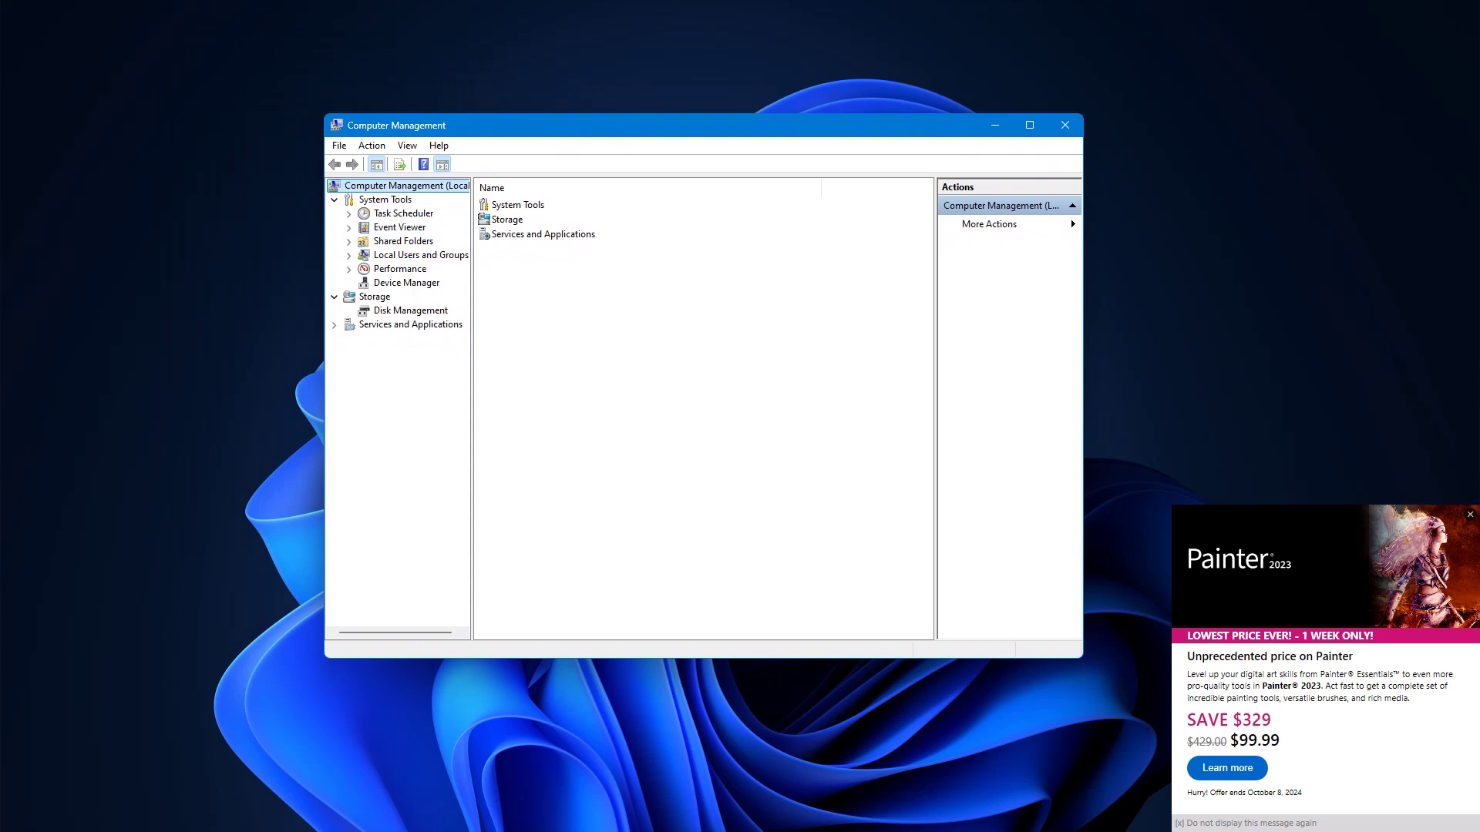
{"action": "left_click", "coordinate": [403, 213]}
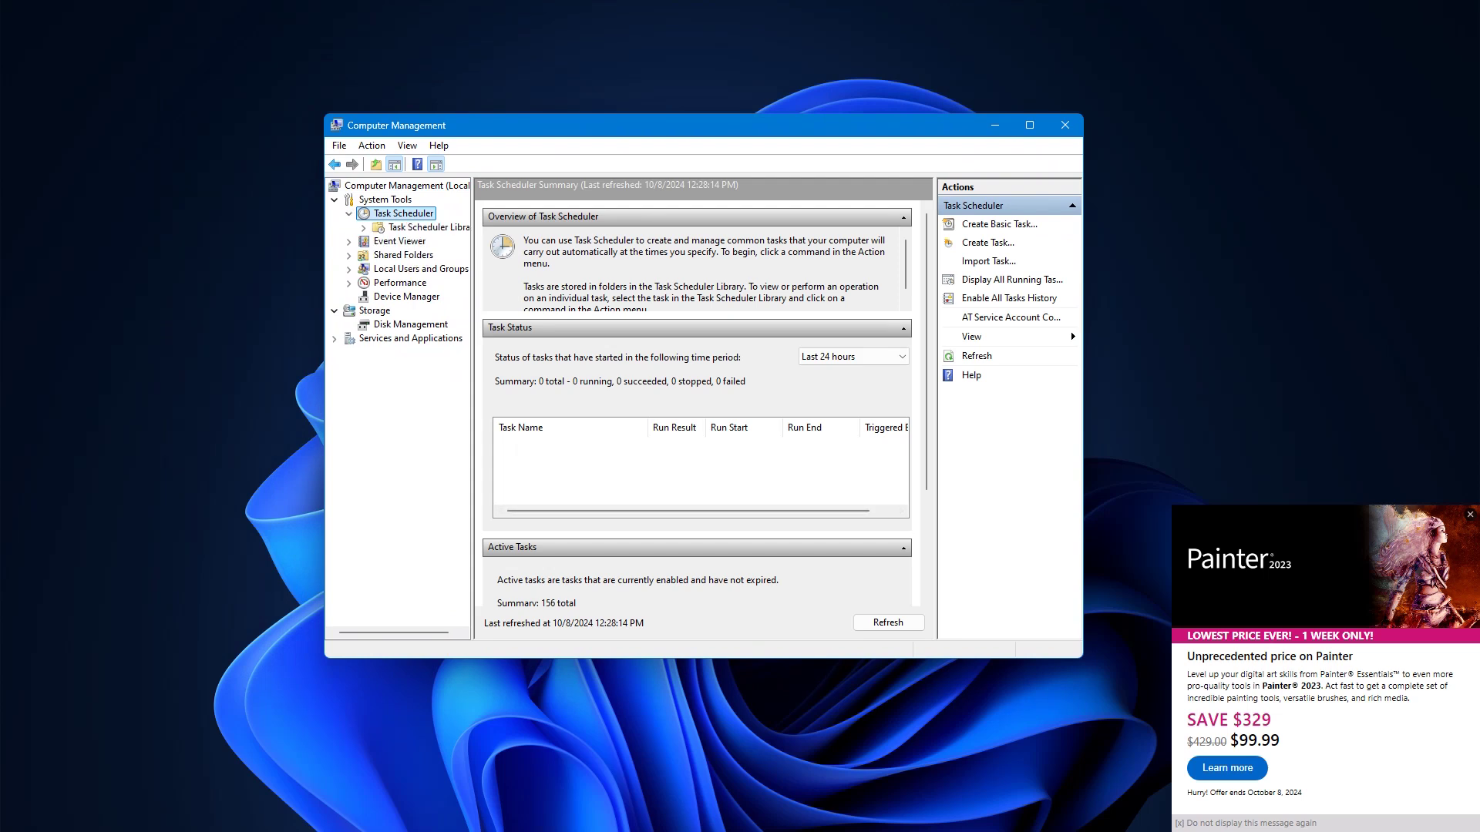
Step: Open the Task Scheduler Library and select the CorelUpdateHelperTaskCore task
{"action": "key", "text": "Down"}
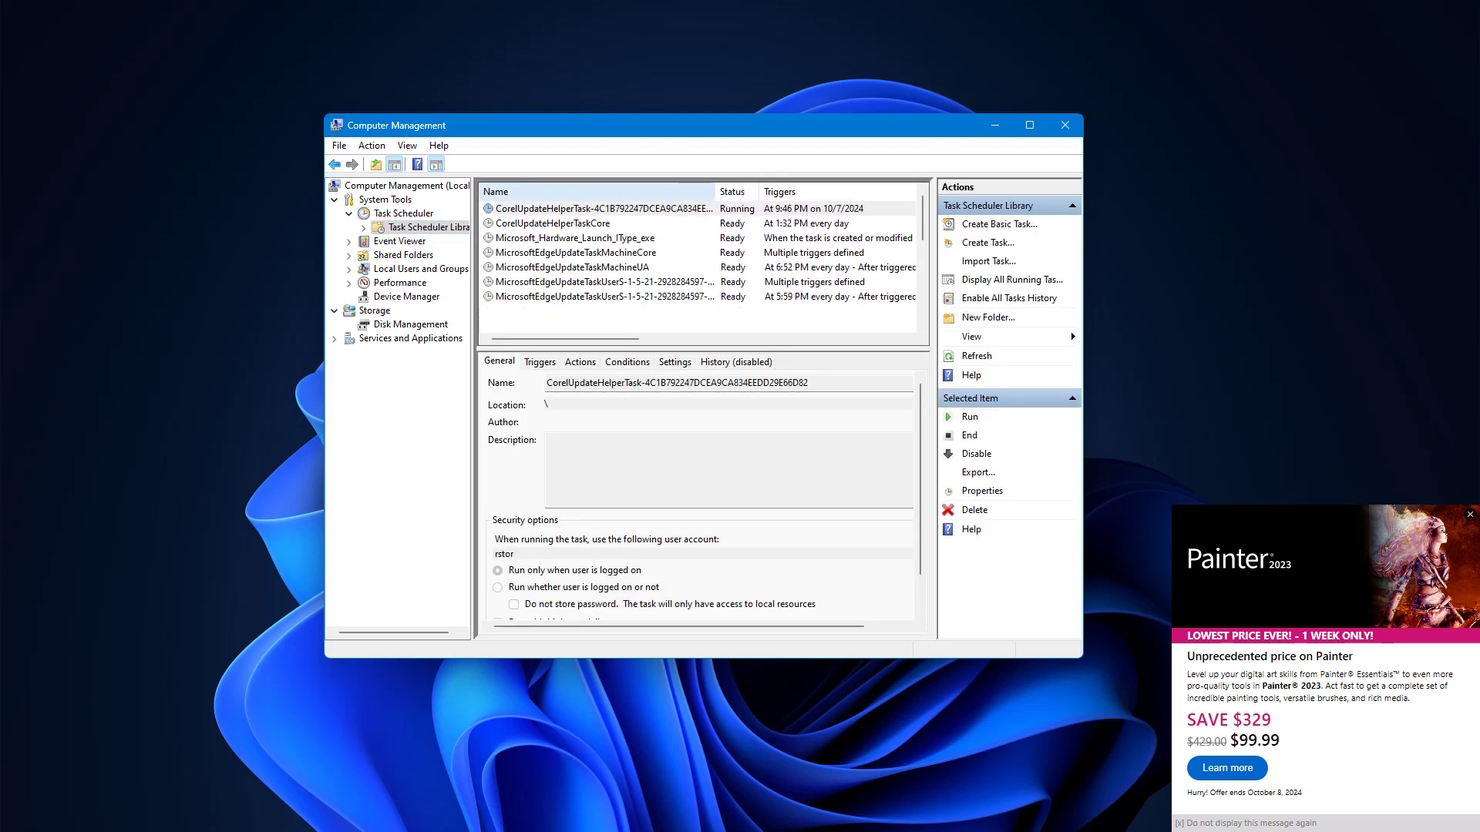
{"action": "key", "text": "Tab"}
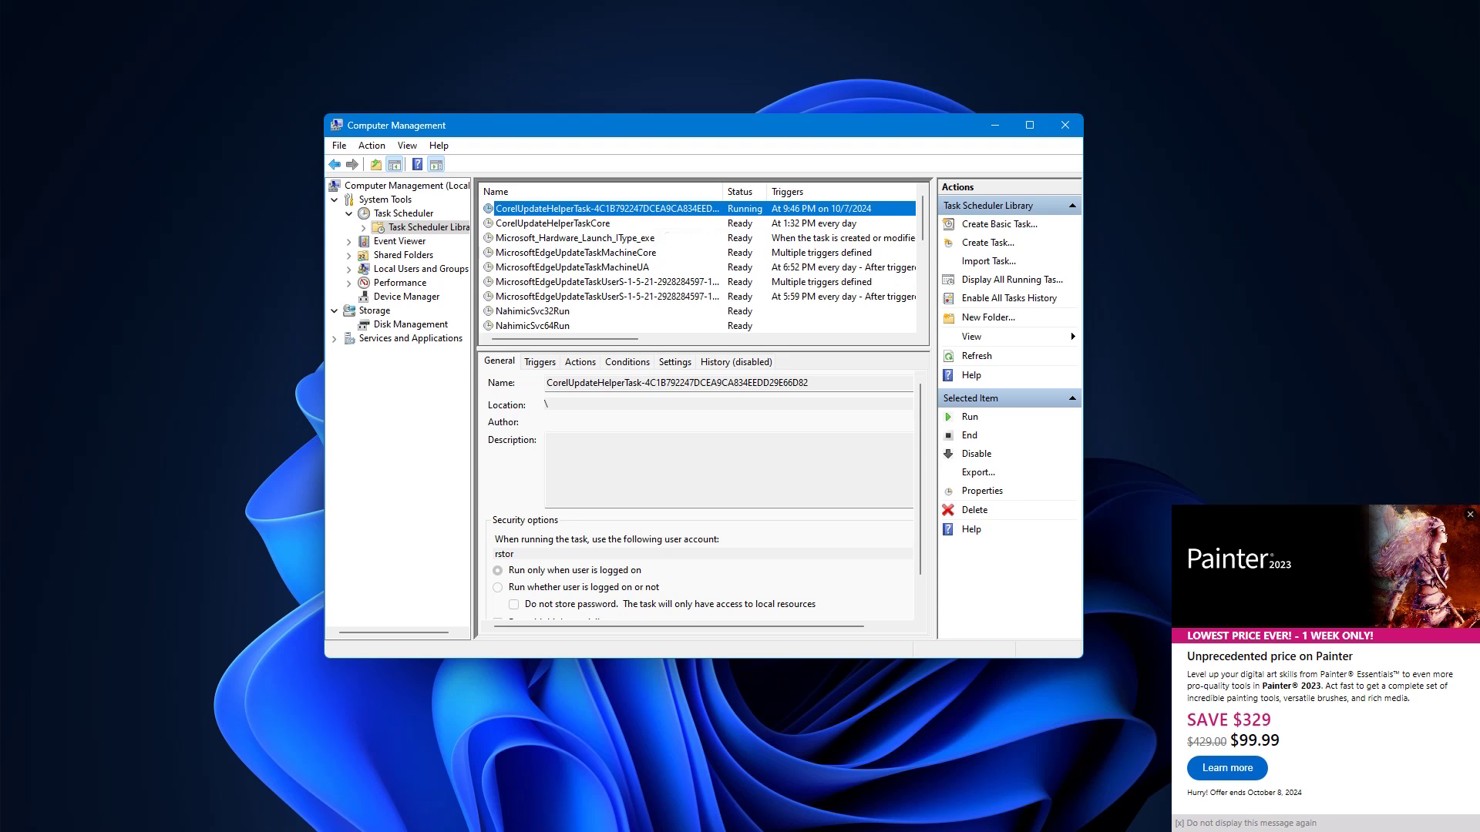
{"action": "key", "text": "Down"}
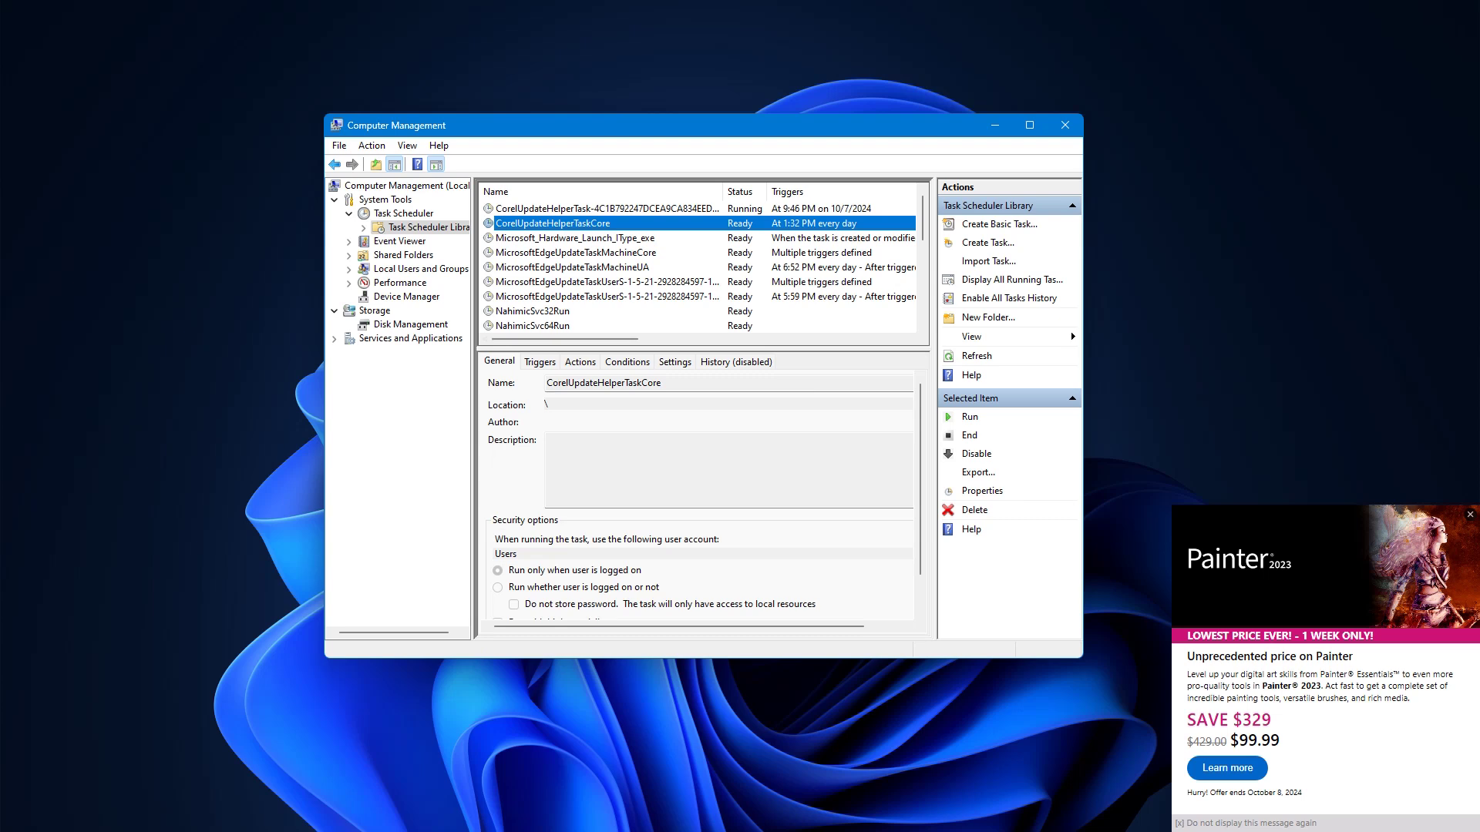
Step: View the Corel update helper tasks' actions, including CUH.exe -resume
{"action": "key", "text": "Tab"}
{"action": "key", "text": "Right"}
{"action": "key", "text": "Right"}
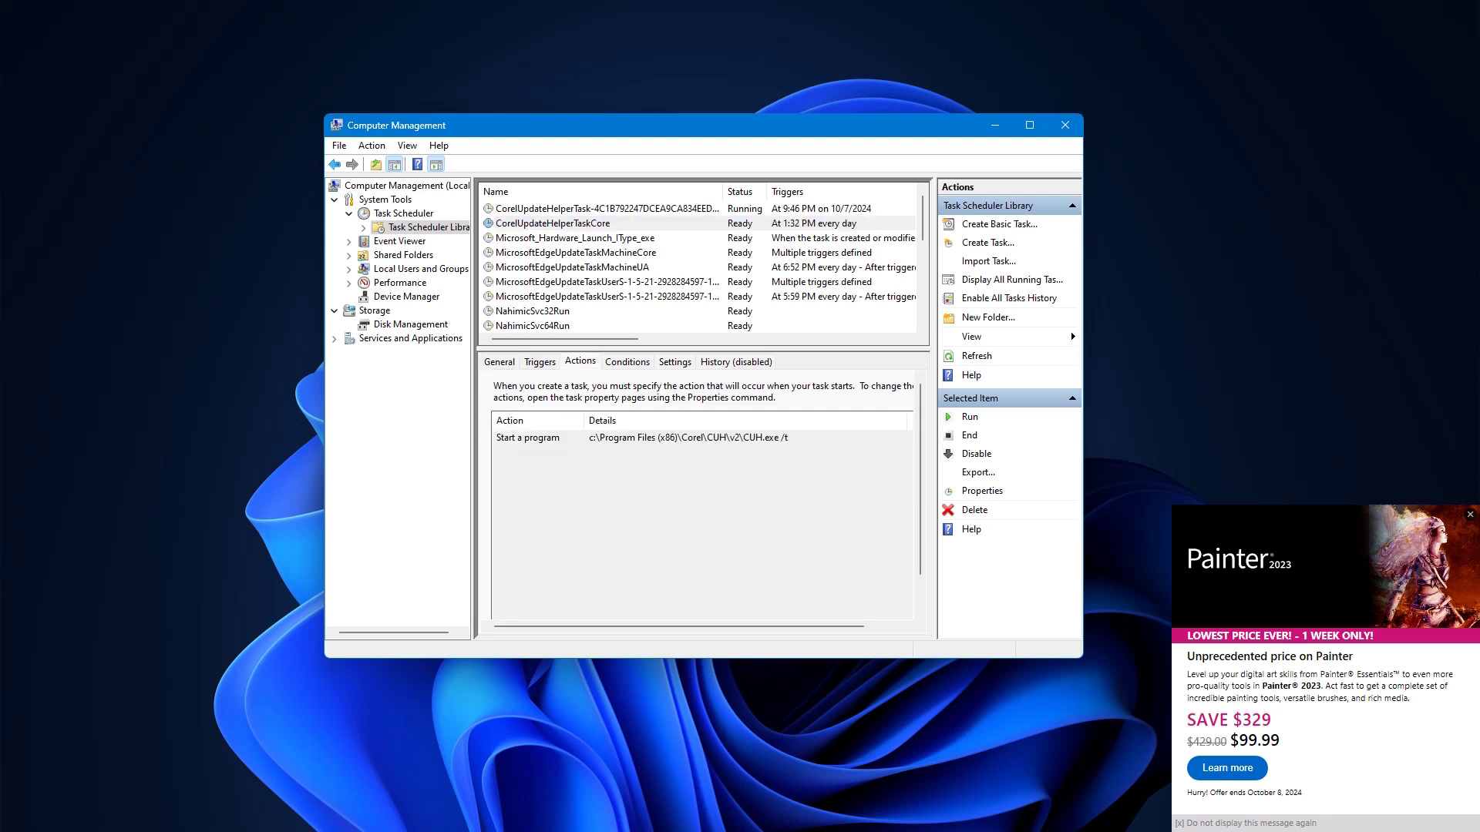
{"action": "key", "text": "shift+Tab"}
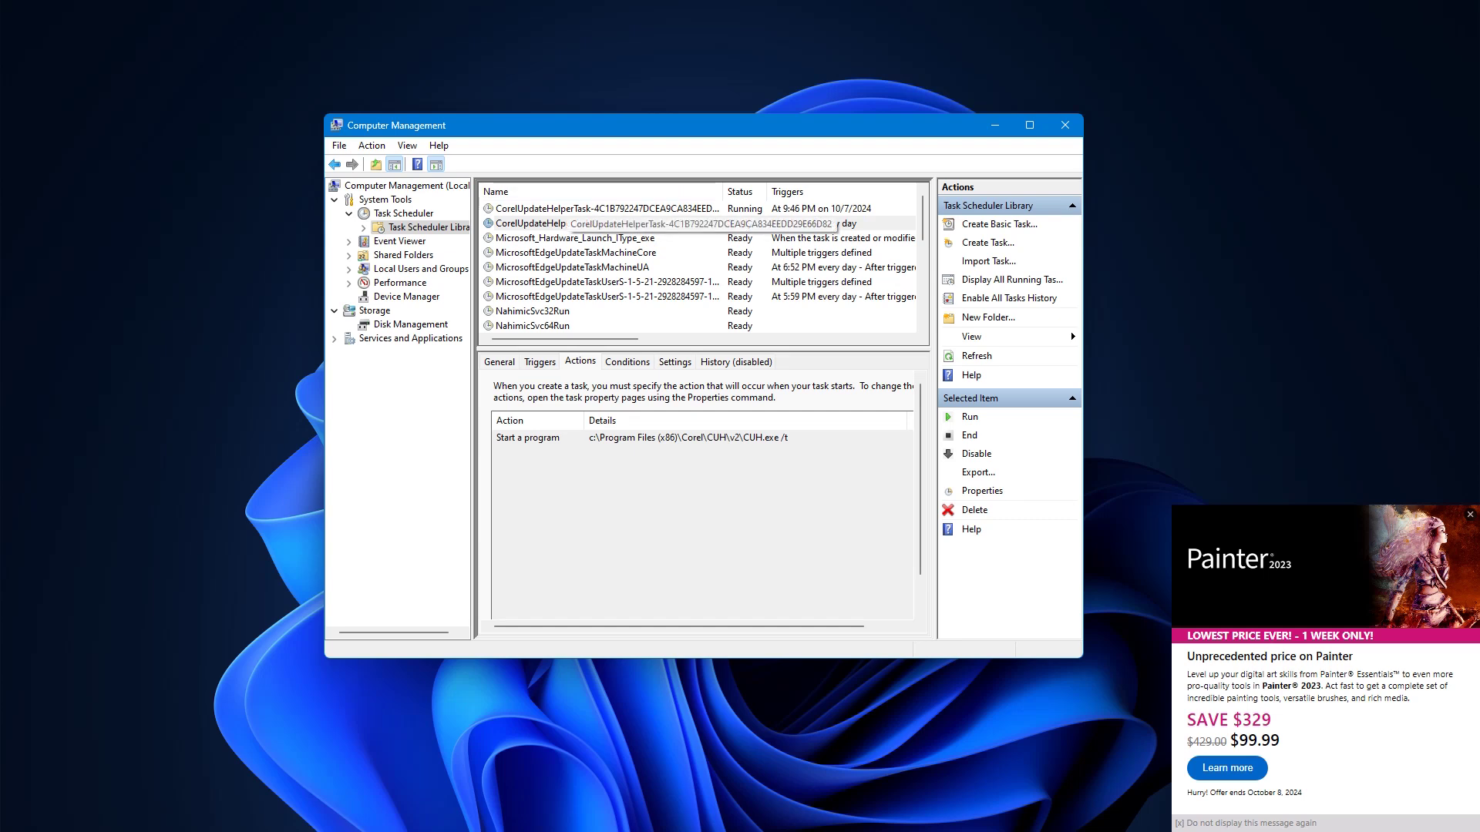
{"action": "key", "text": "Up"}
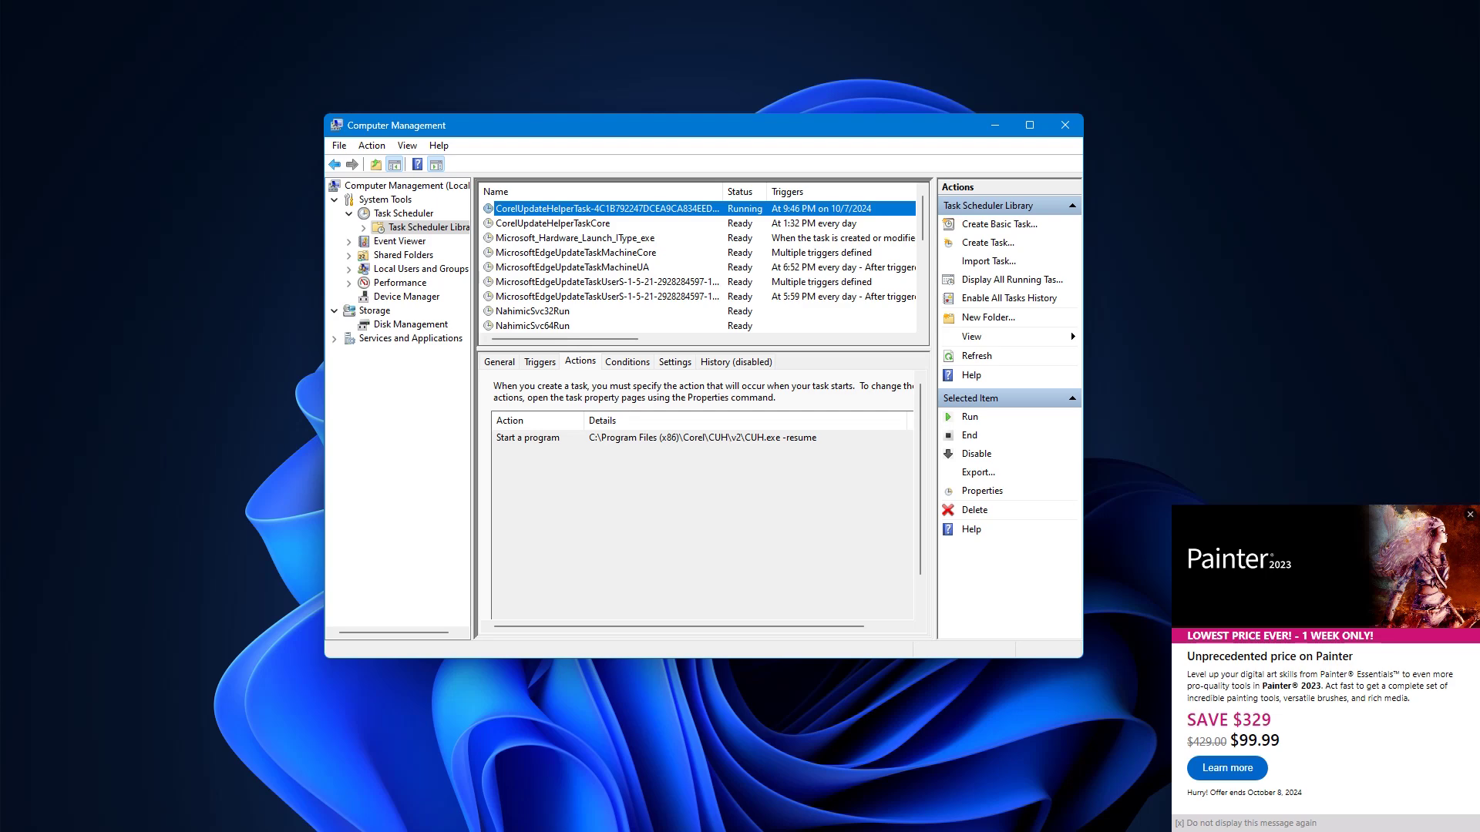
Step: Sort the task list by name so the Corel tasks appear first
{"action": "scroll", "coordinate": [698, 266], "scroll_direction": "down", "scroll_amount": 3}
{"action": "scroll", "coordinate": [698, 266], "scroll_direction": "up", "scroll_amount": 3}
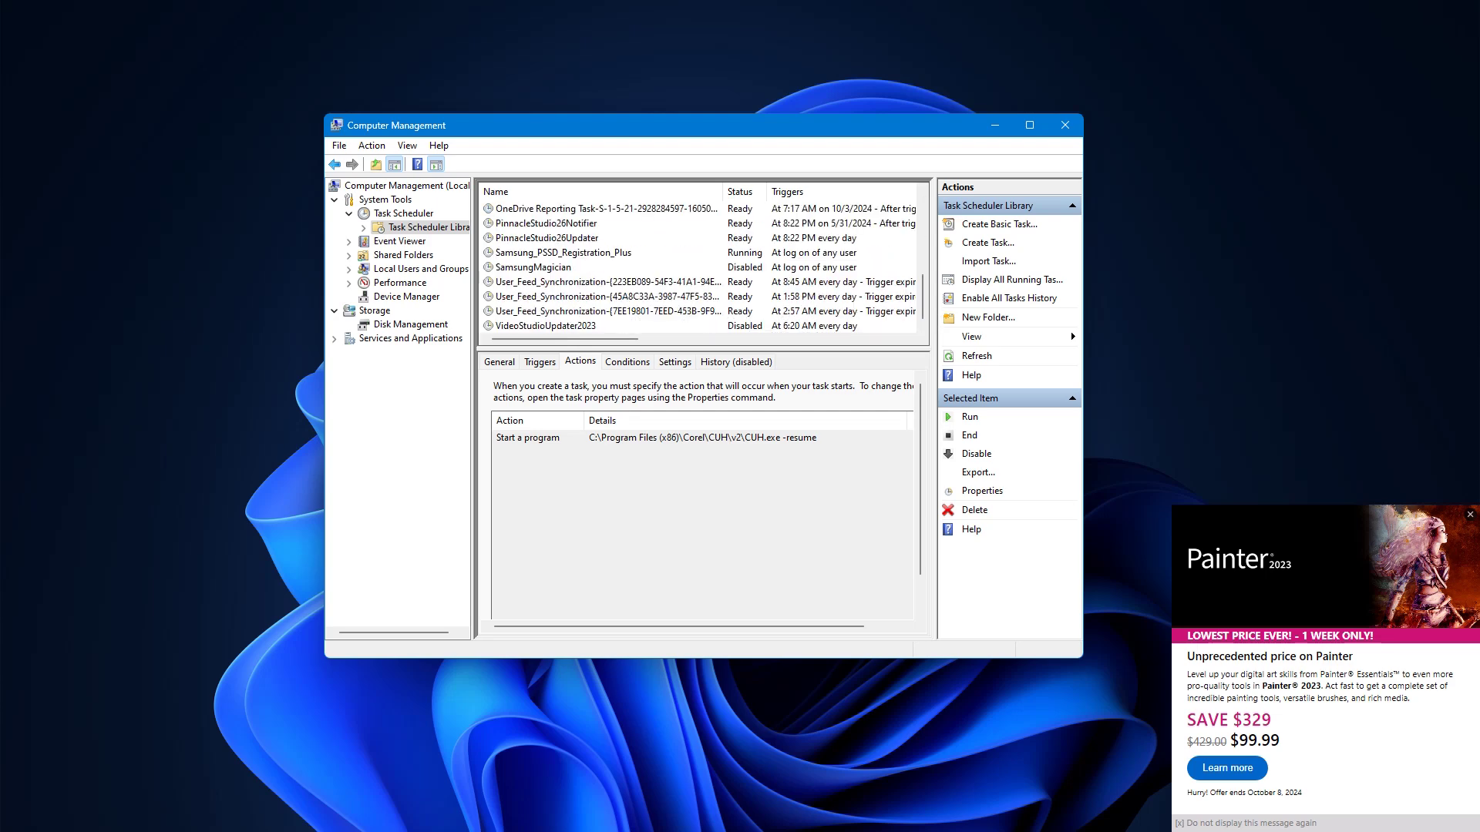
{"action": "left_click", "coordinate": [532, 191]}
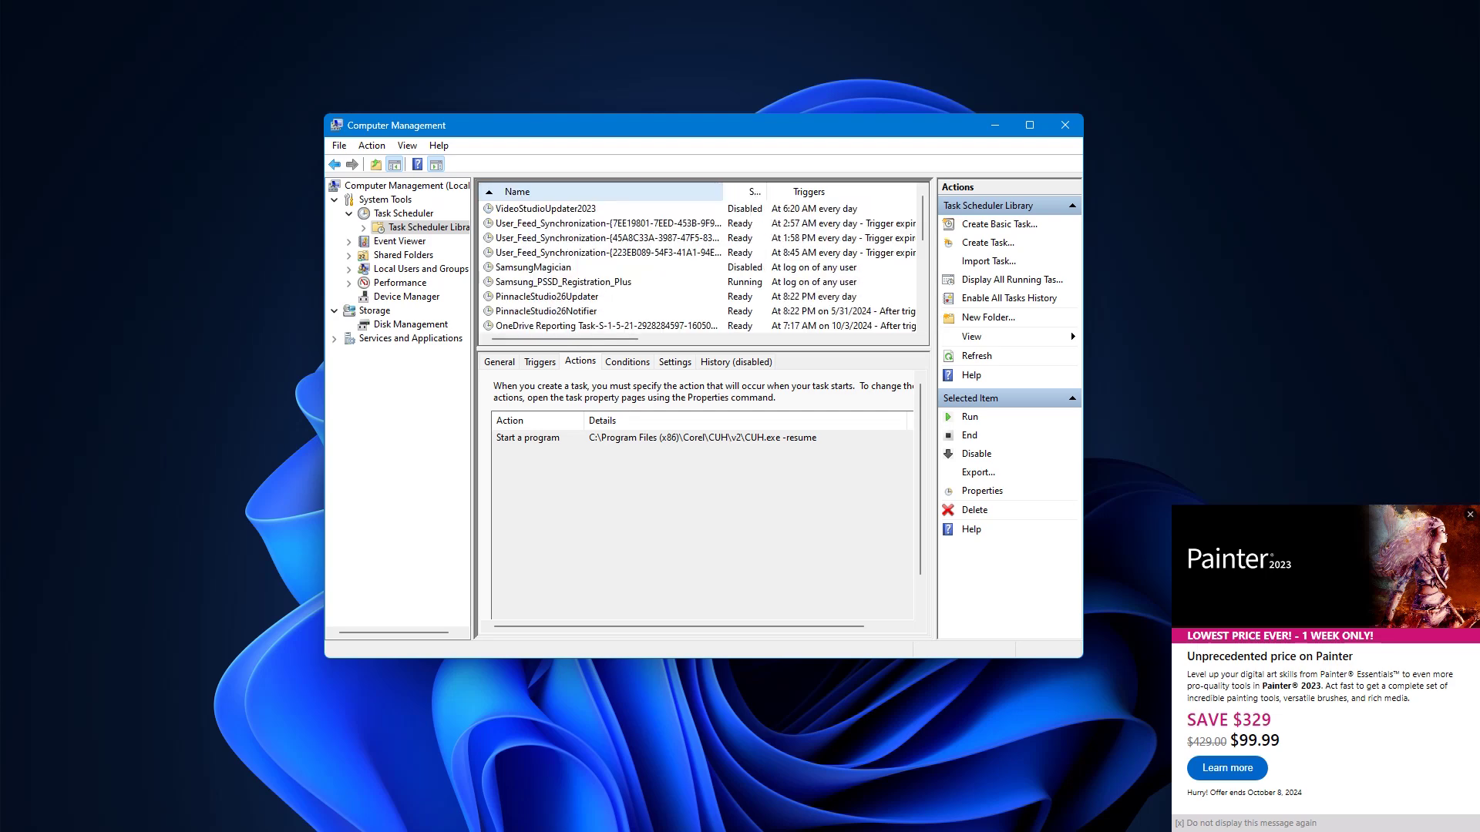
{"action": "left_click", "coordinate": [532, 192]}
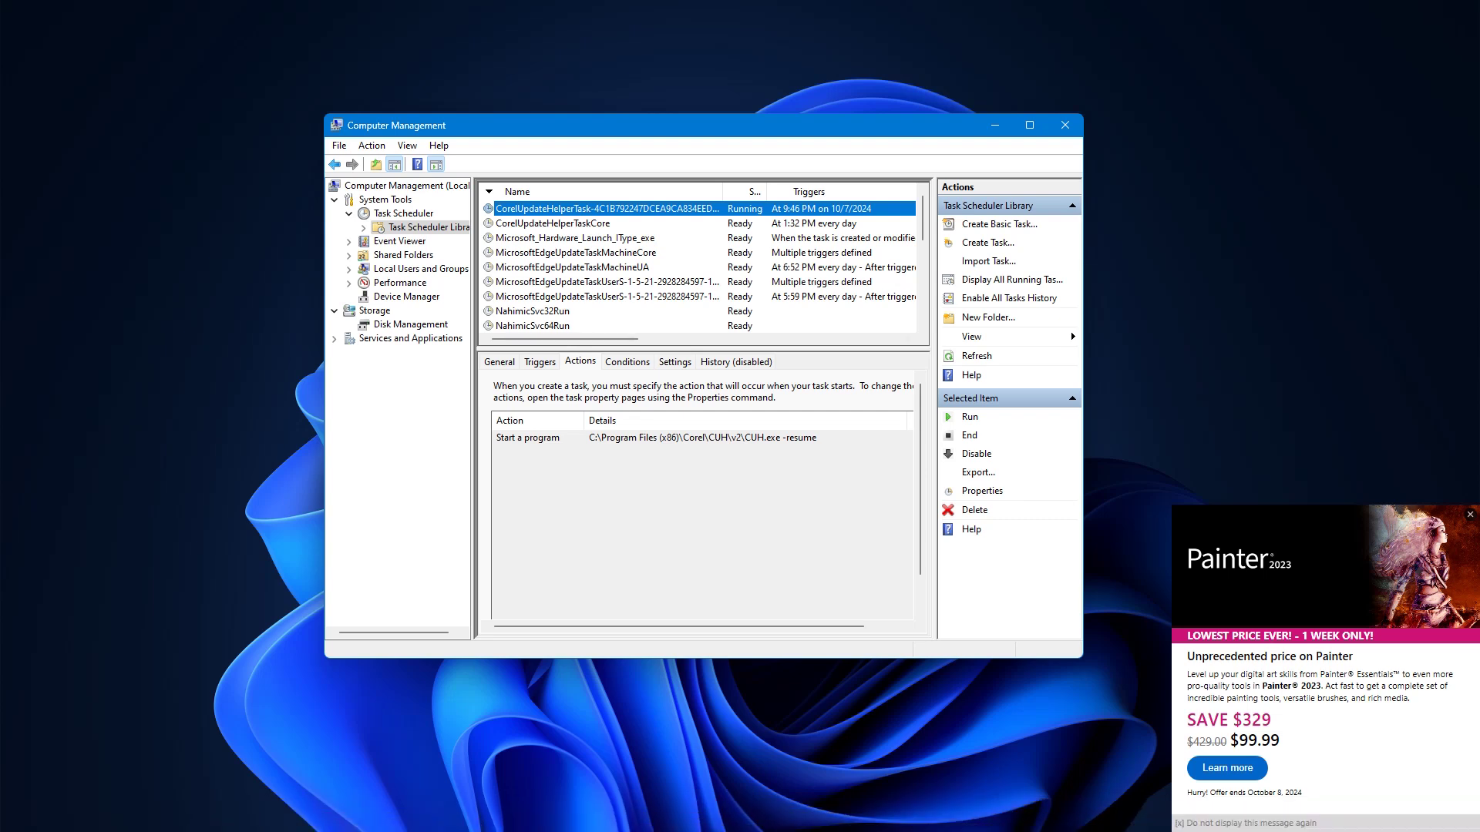
Step: End and delete the CorelUpdateHelperTaskCore task
{"action": "right_click", "coordinate": [583, 223]}
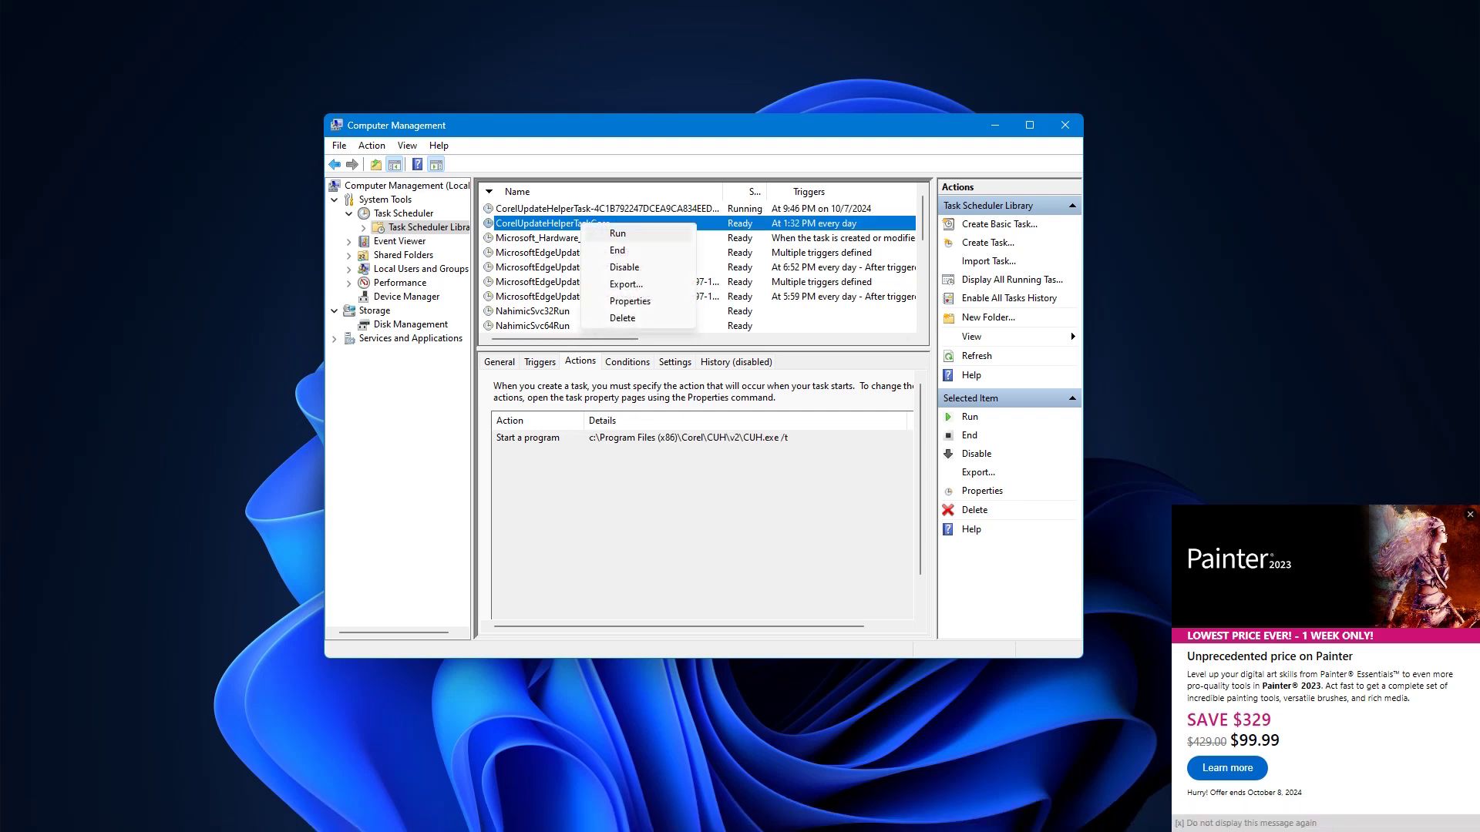
{"action": "left_click", "coordinate": [618, 250]}
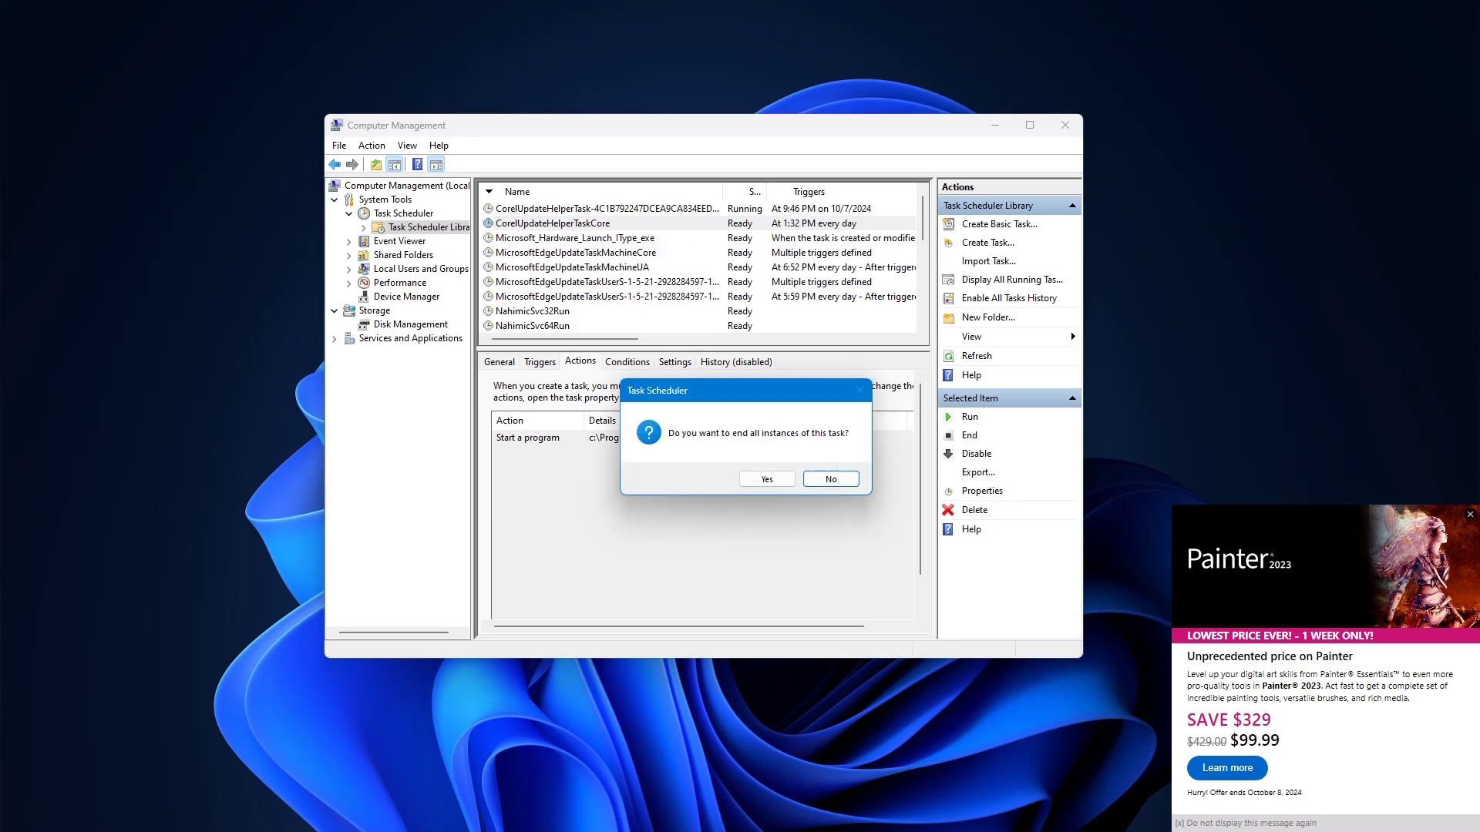
{"action": "key", "text": "Return"}
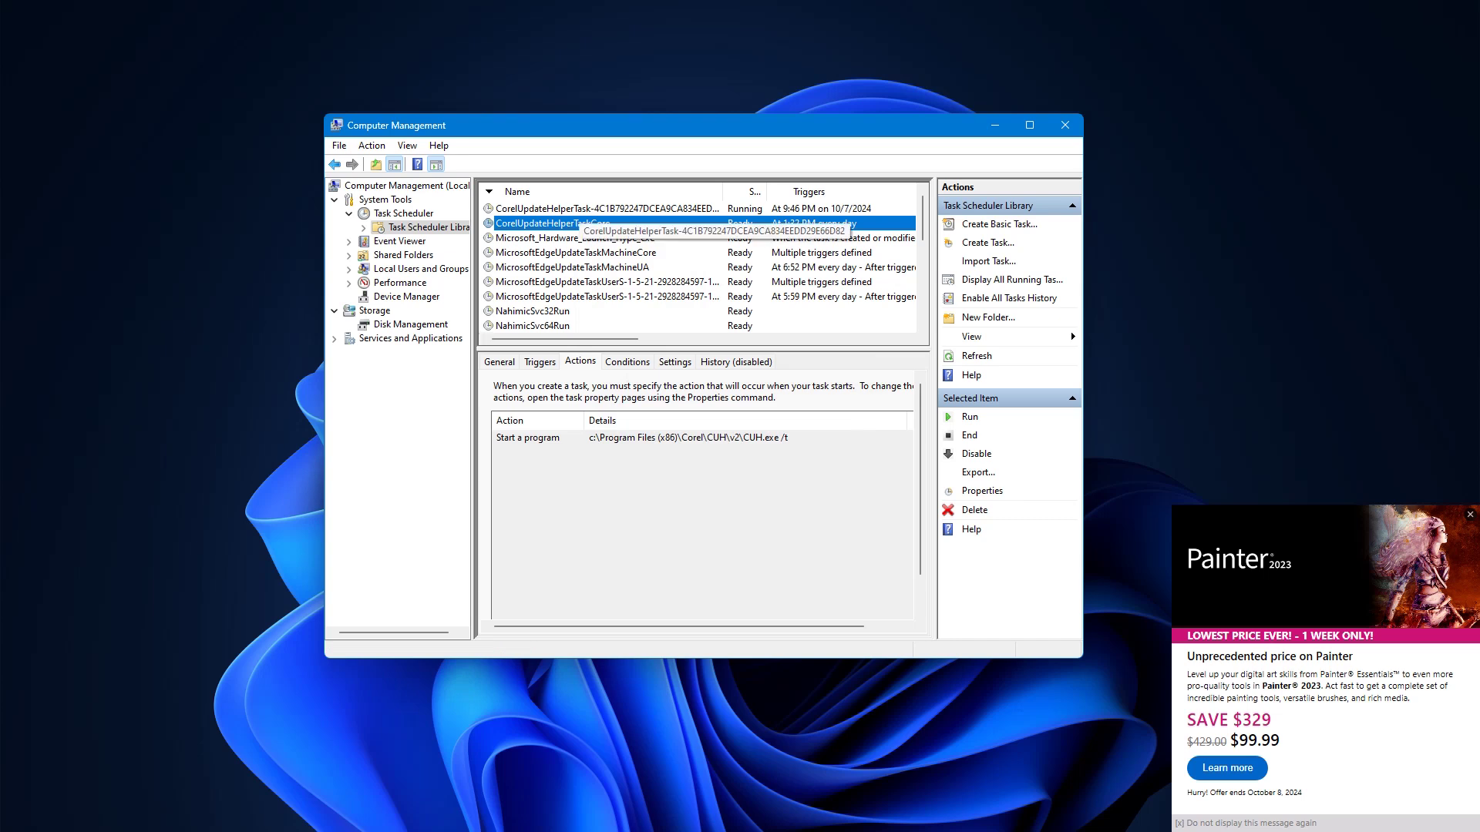
{"action": "key", "text": "shift+F10"}
{"action": "key", "text": "Down"}
{"action": "key", "text": "Down"}
{"action": "key", "text": "Down"}
{"action": "key", "text": "Down"}
{"action": "key", "text": "Down"}
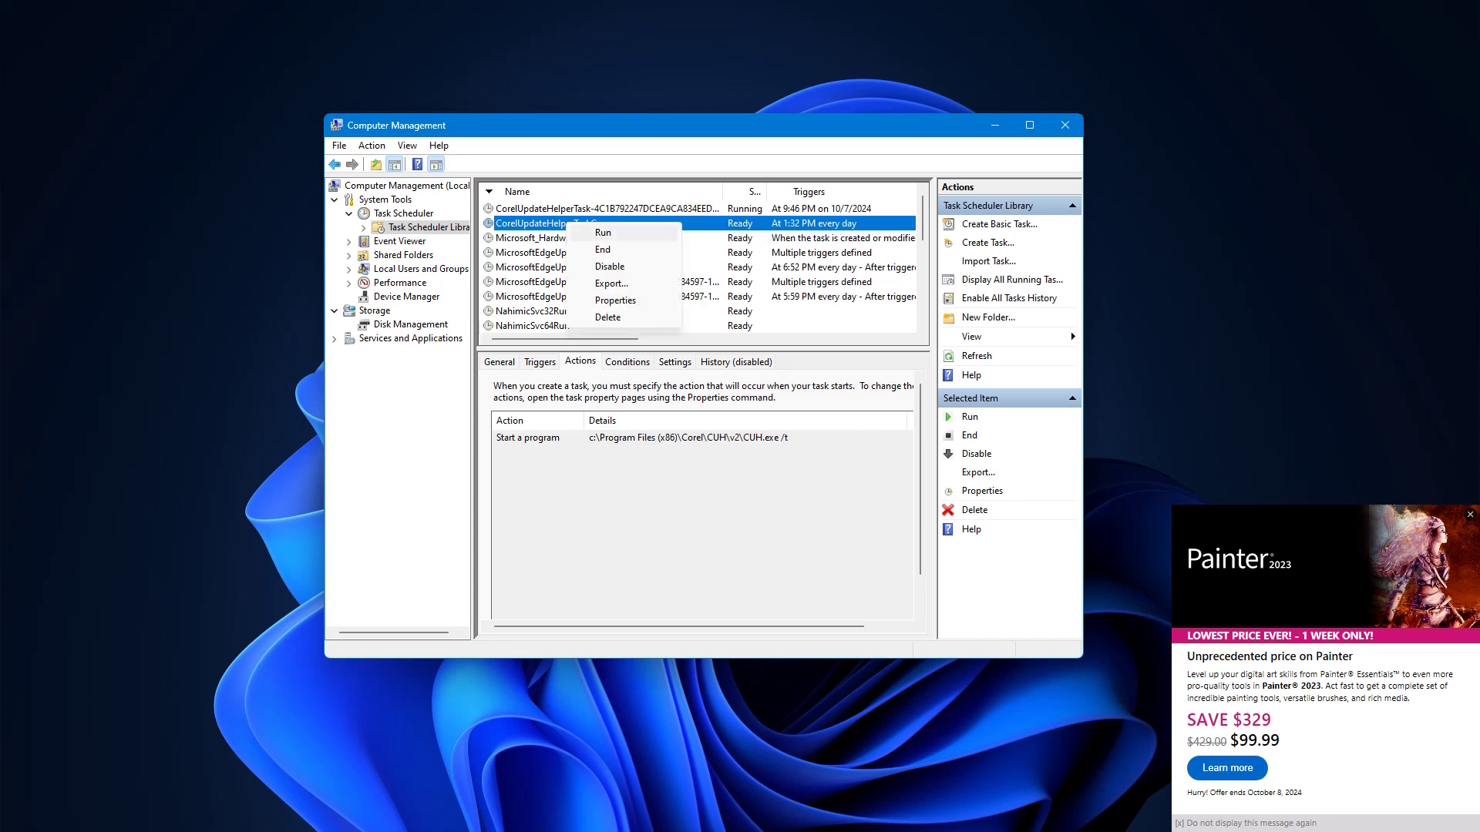
{"action": "key", "text": "Down"}
{"action": "key", "text": "Return"}
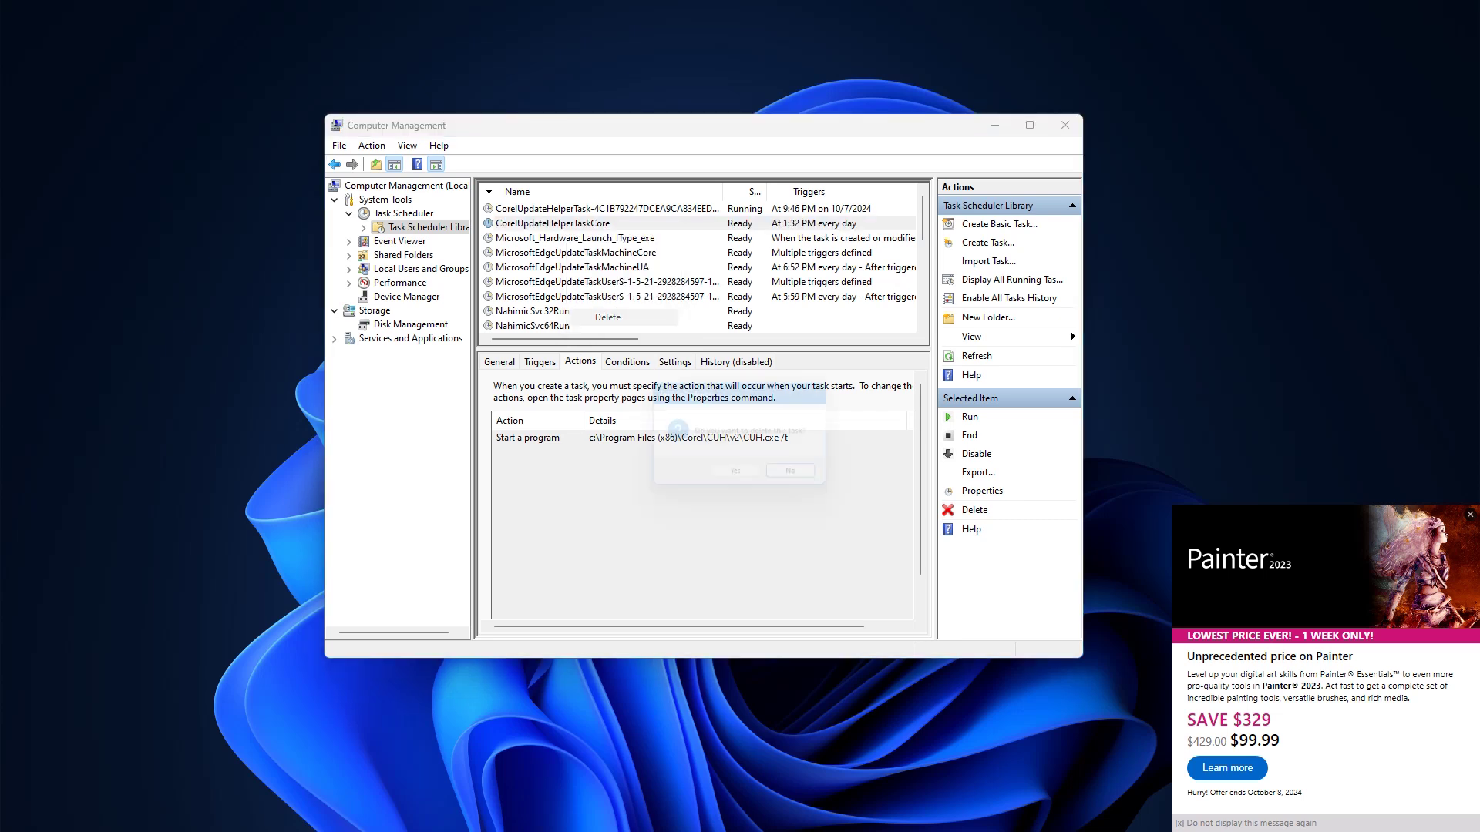
{"action": "key", "text": "Return"}
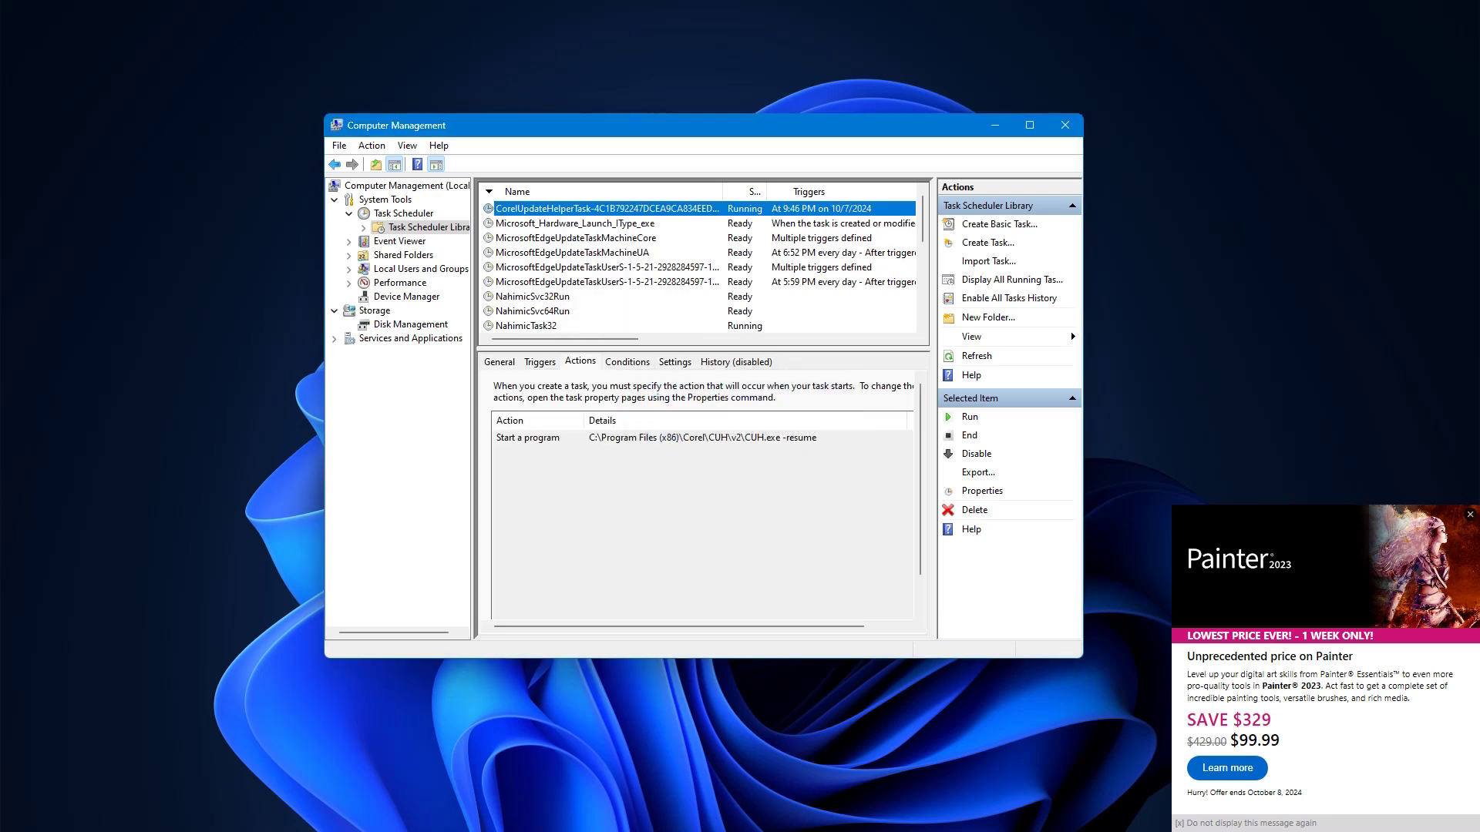
Step: End all instances of the running CorelUpdateHelperTask, then delete it
{"action": "key", "text": "shift+F10"}
{"action": "key", "text": "Down"}
{"action": "key", "text": "Up"}
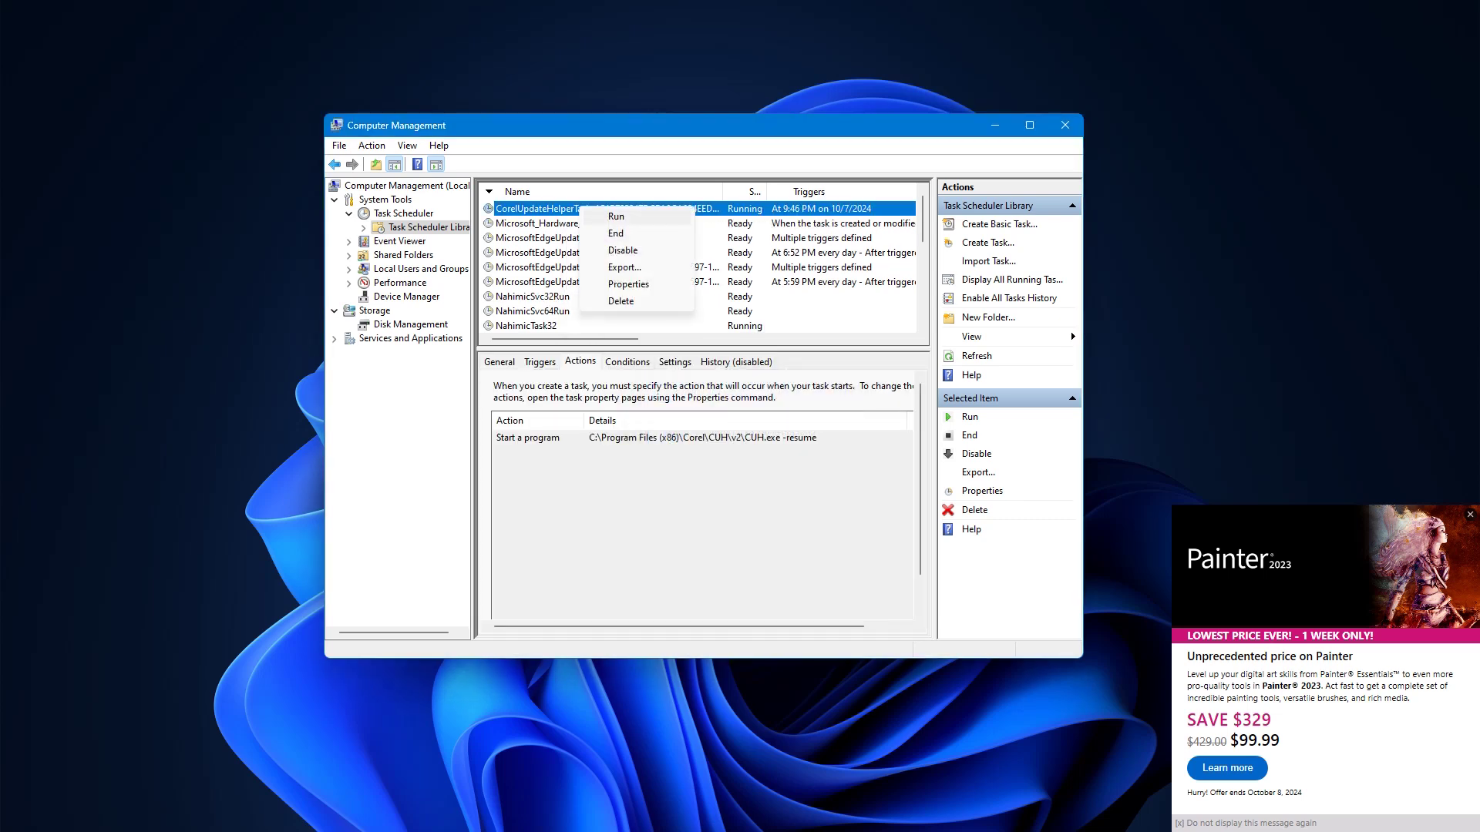
{"action": "key", "text": "Down"}
{"action": "key", "text": "Return"}
{"action": "key", "text": "Left"}
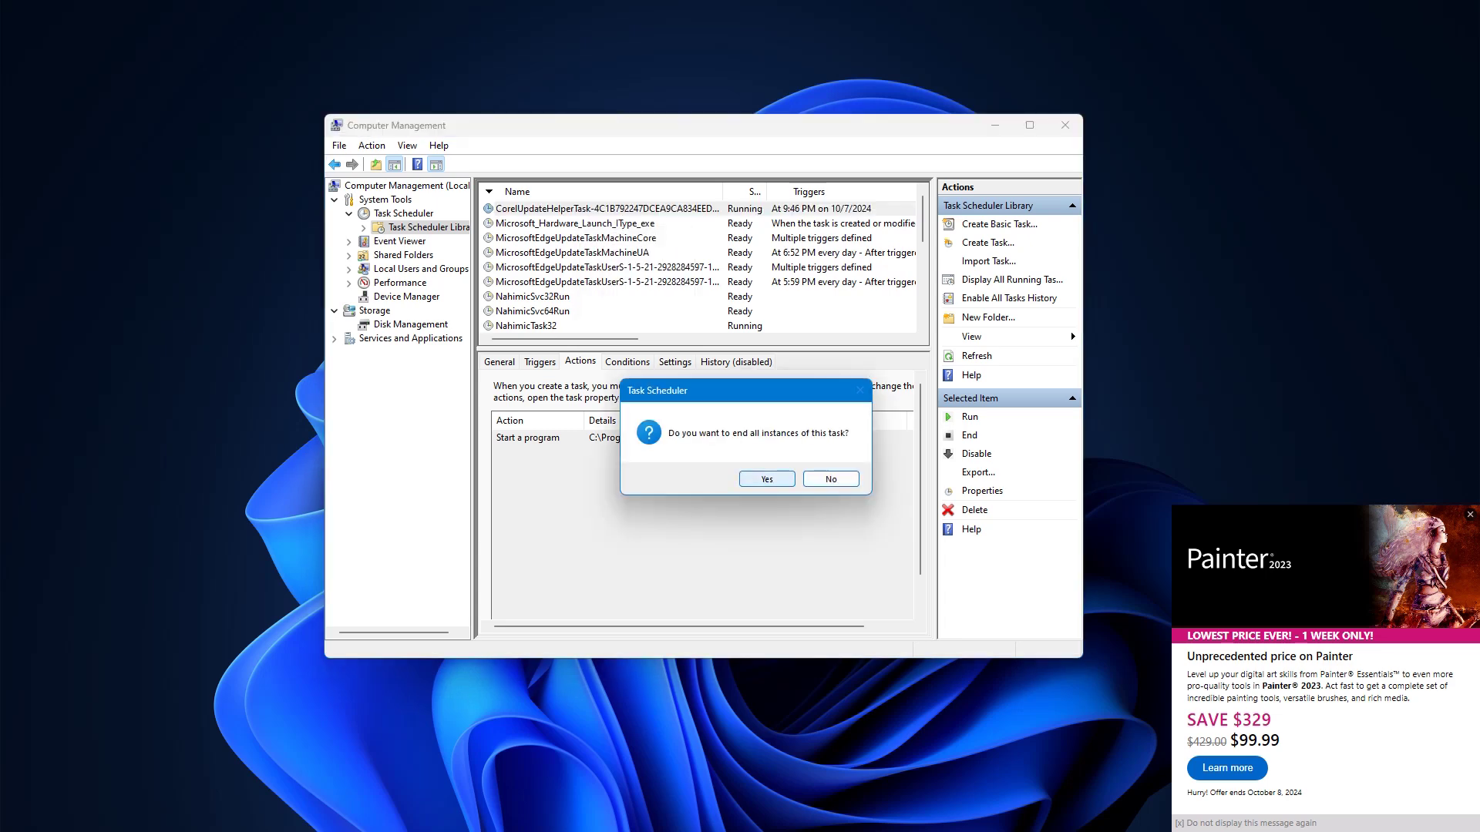
{"action": "key", "text": "Return"}
{"action": "key", "text": "shift+F10"}
{"action": "key", "text": "Down"}
{"action": "key", "text": "Down"}
{"action": "key", "text": "Down"}
{"action": "key", "text": "Down"}
{"action": "key", "text": "Down"}
{"action": "key", "text": "Down"}
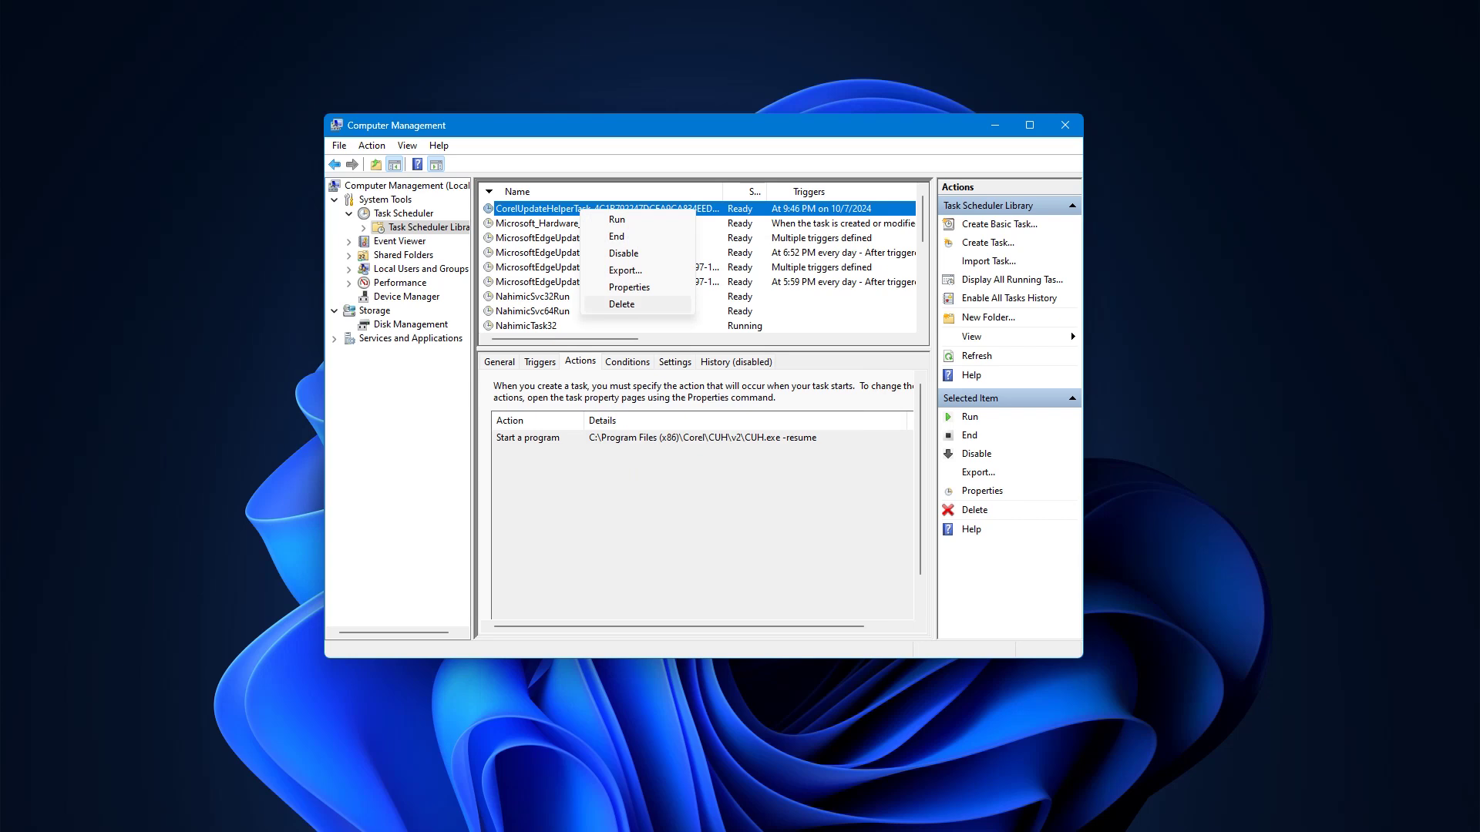
{"action": "key", "text": "Return"}
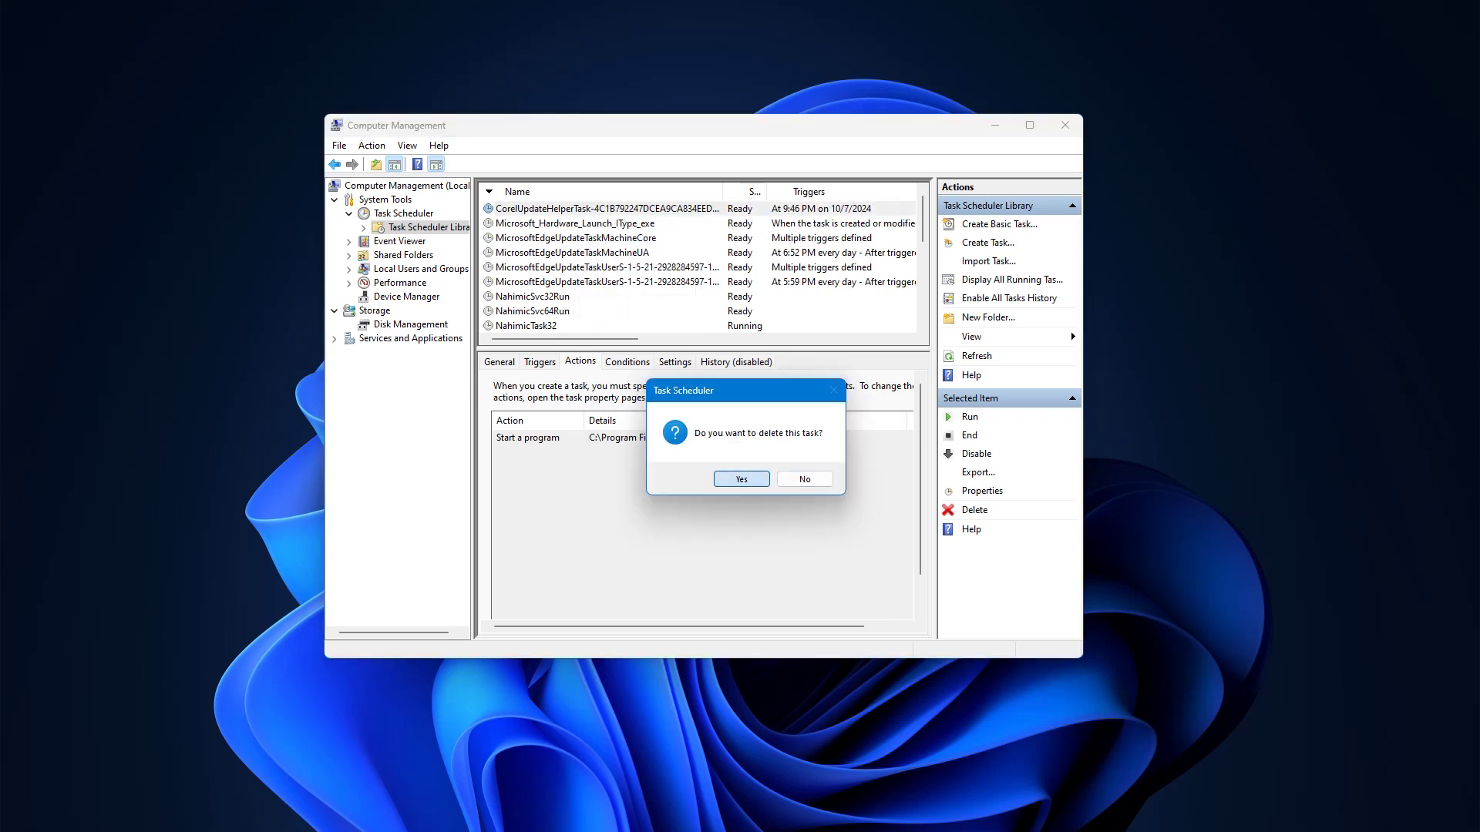
{"action": "key", "text": "Return"}
Step: Scroll through the task list, then switch to the Event Viewer overview
{"action": "scroll", "coordinate": [698, 266], "scroll_direction": "down", "scroll_amount": 3}
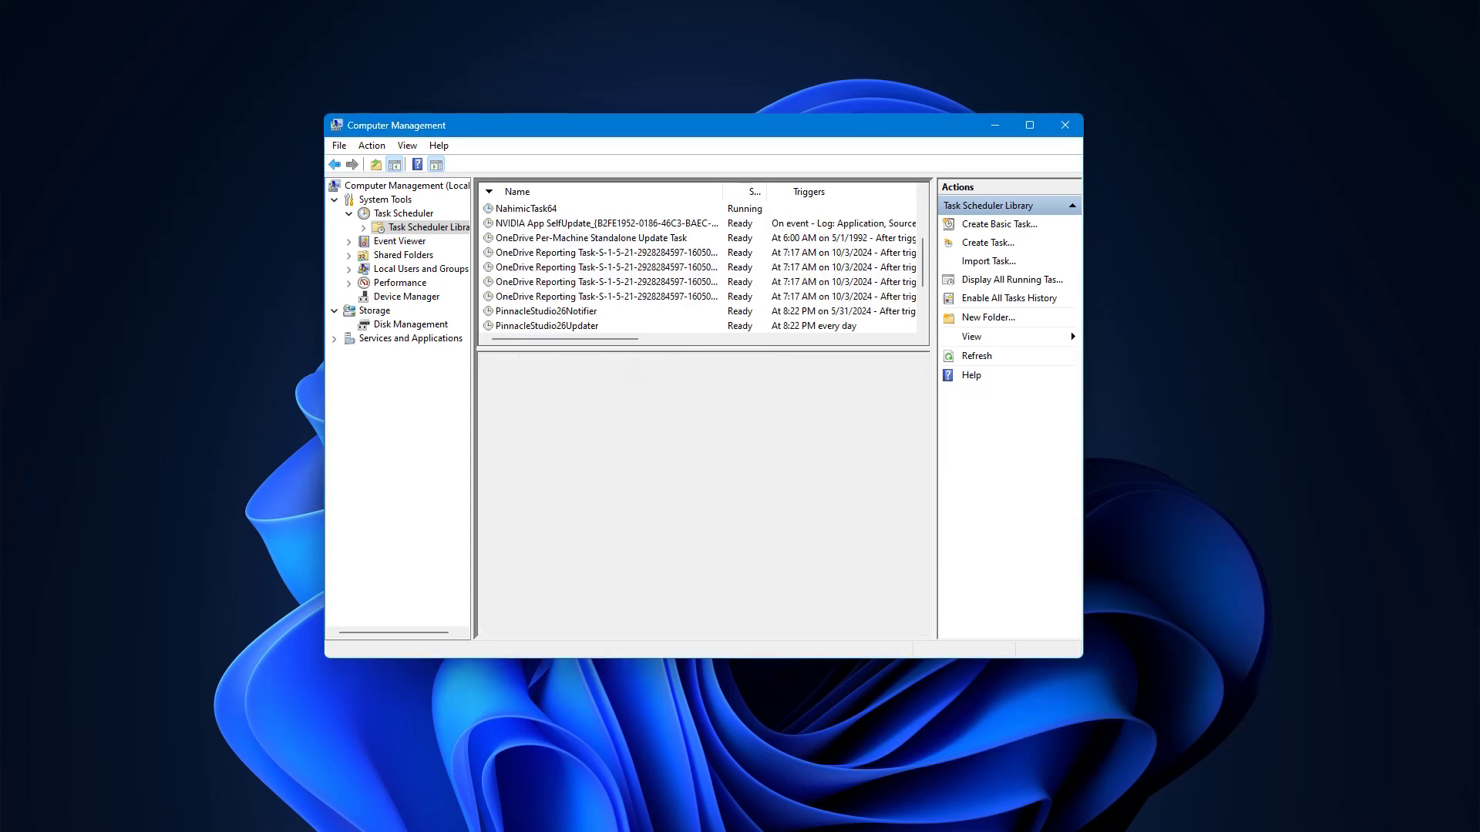
{"action": "scroll", "coordinate": [697, 266], "scroll_direction": "down", "scroll_amount": 2}
{"action": "scroll", "coordinate": [697, 266], "scroll_direction": "up", "scroll_amount": 5}
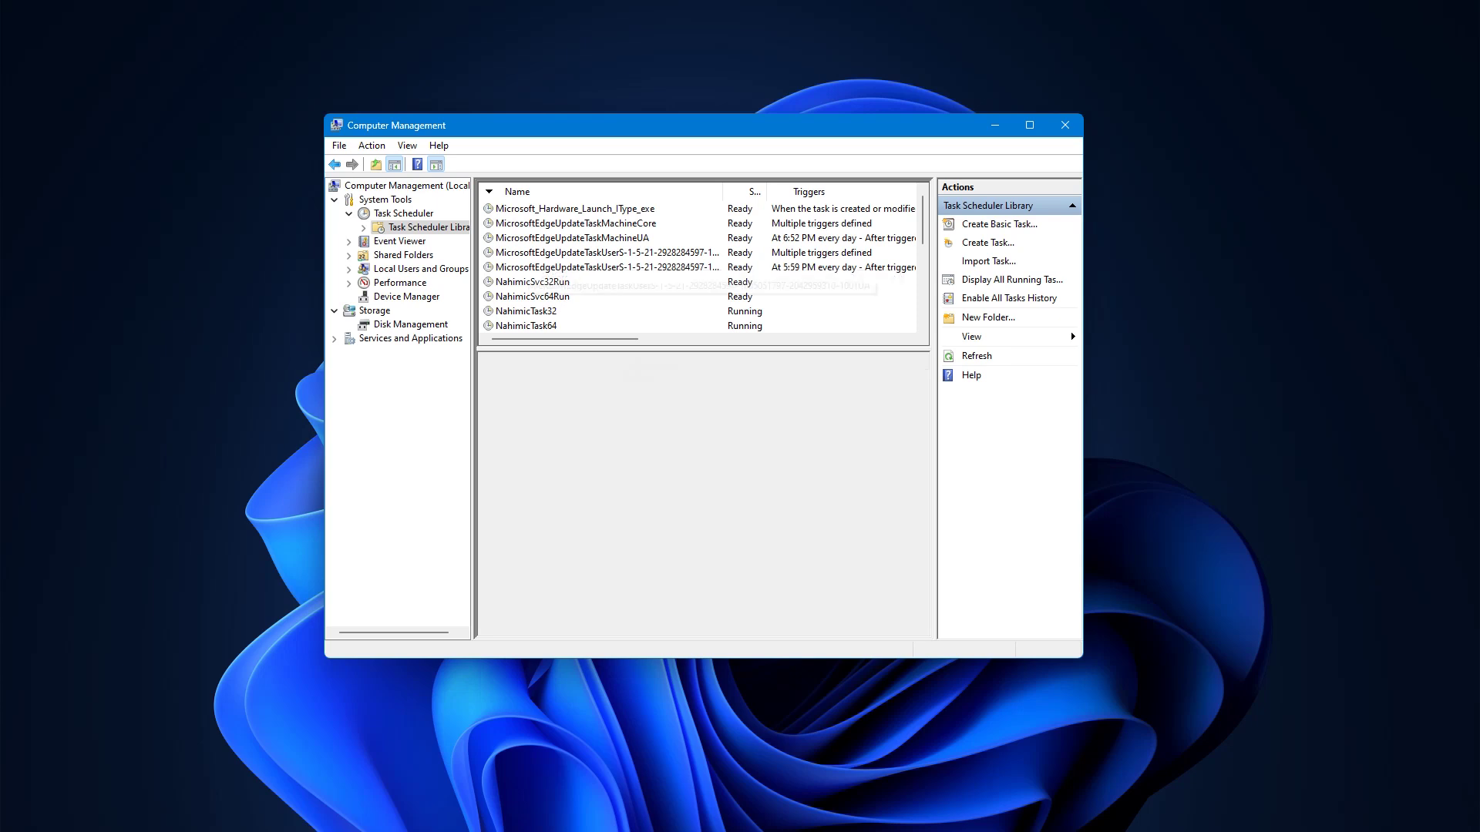
{"action": "key", "text": "Down"}
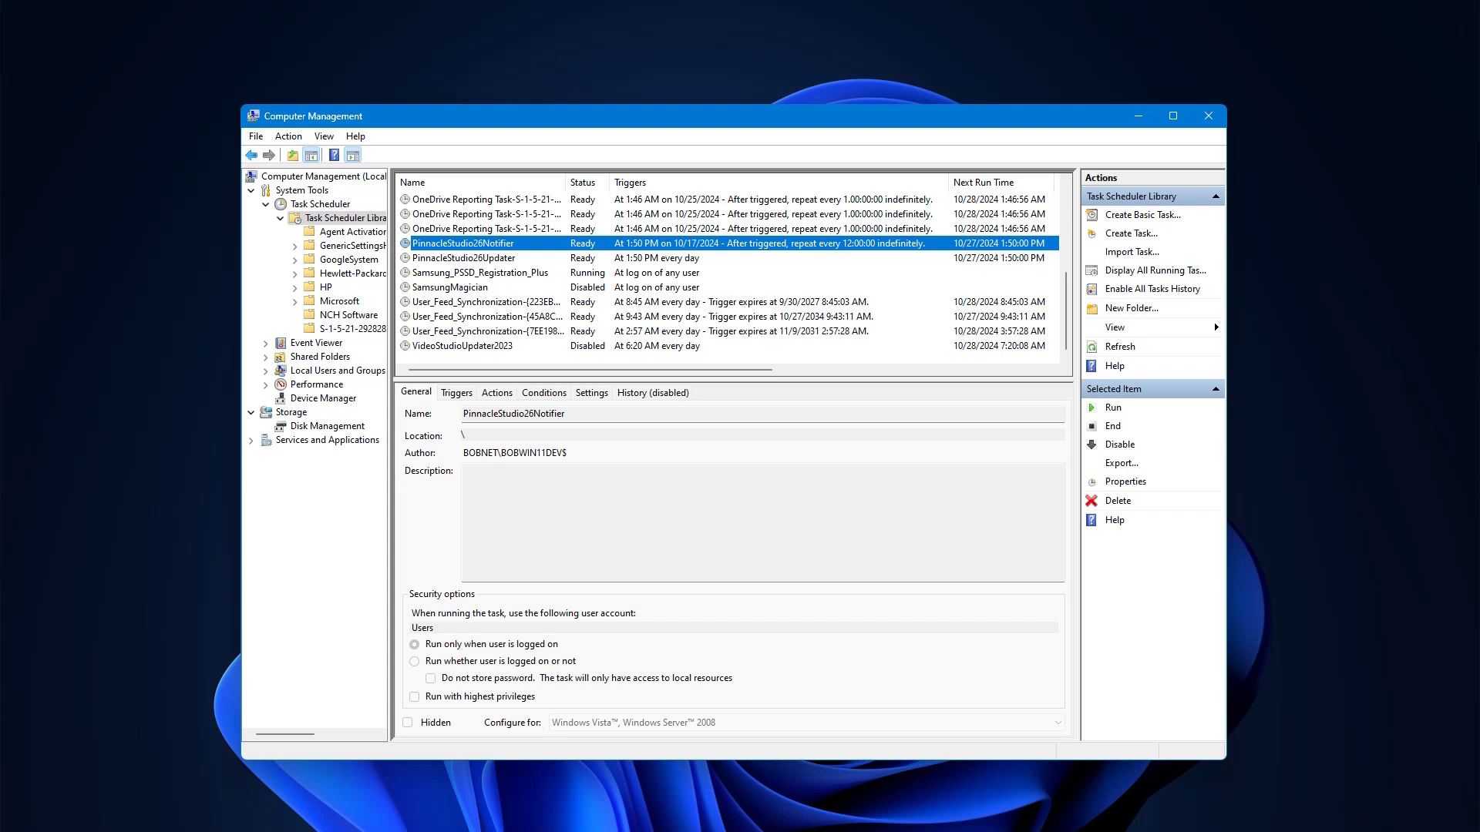
Step: Select the PinnacleStudio26Updater task to show its details
{"action": "key", "text": "Down"}
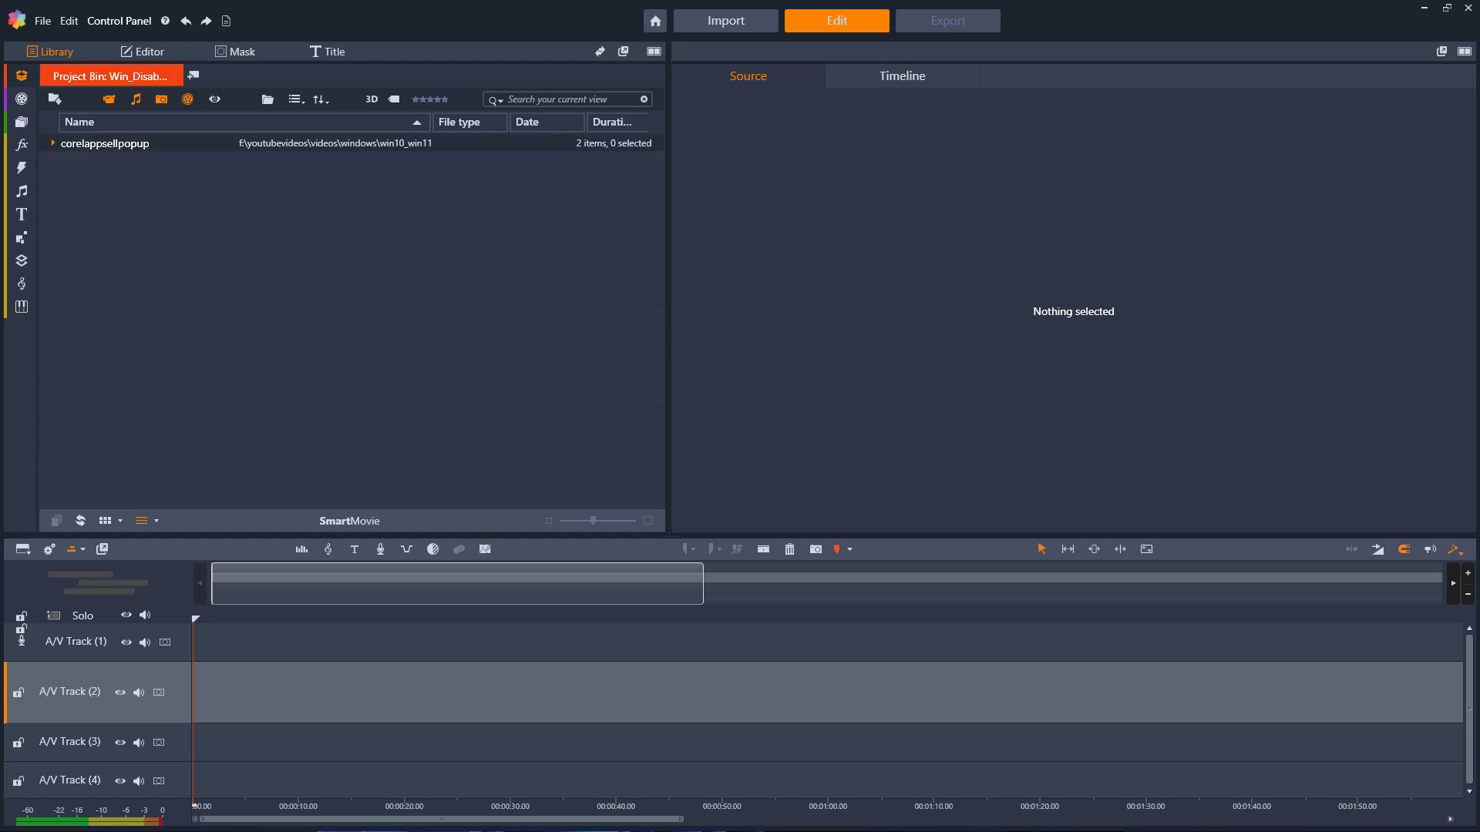
{"action": "left_click", "coordinate": [165, 20]}
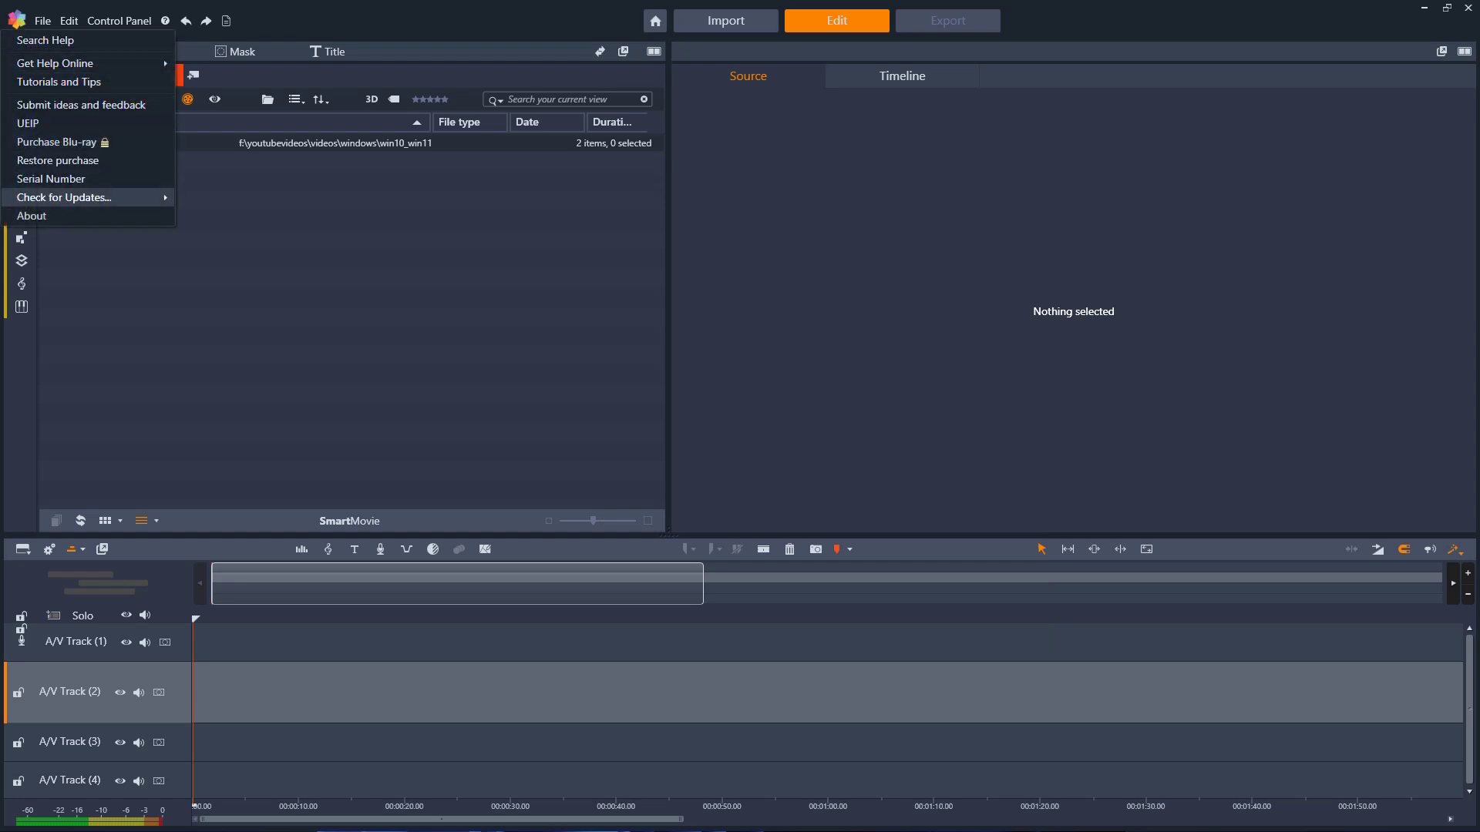
{"action": "mouse_move", "coordinate": [78, 198]}
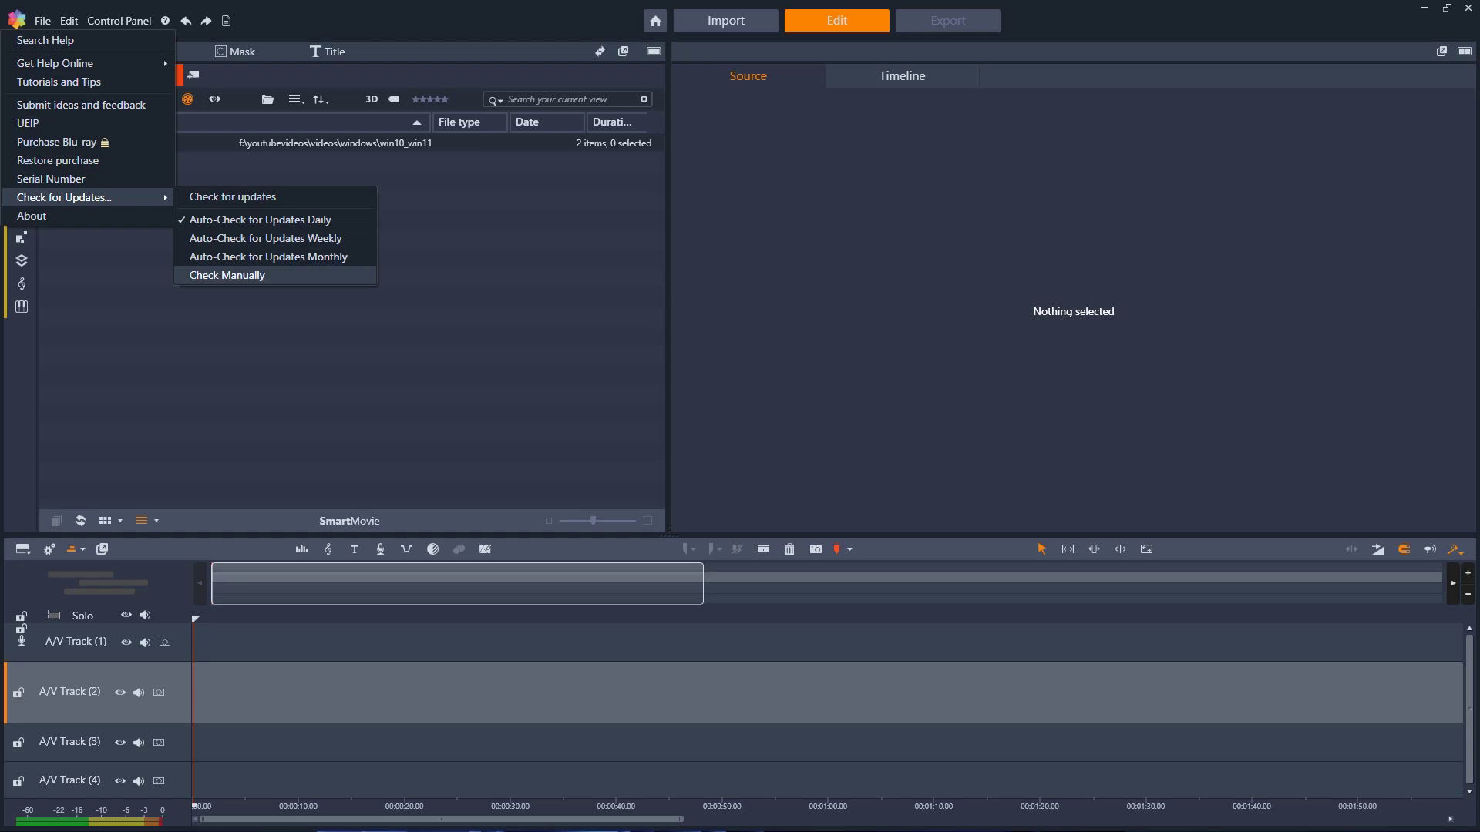
{"action": "left_click", "coordinate": [227, 275]}
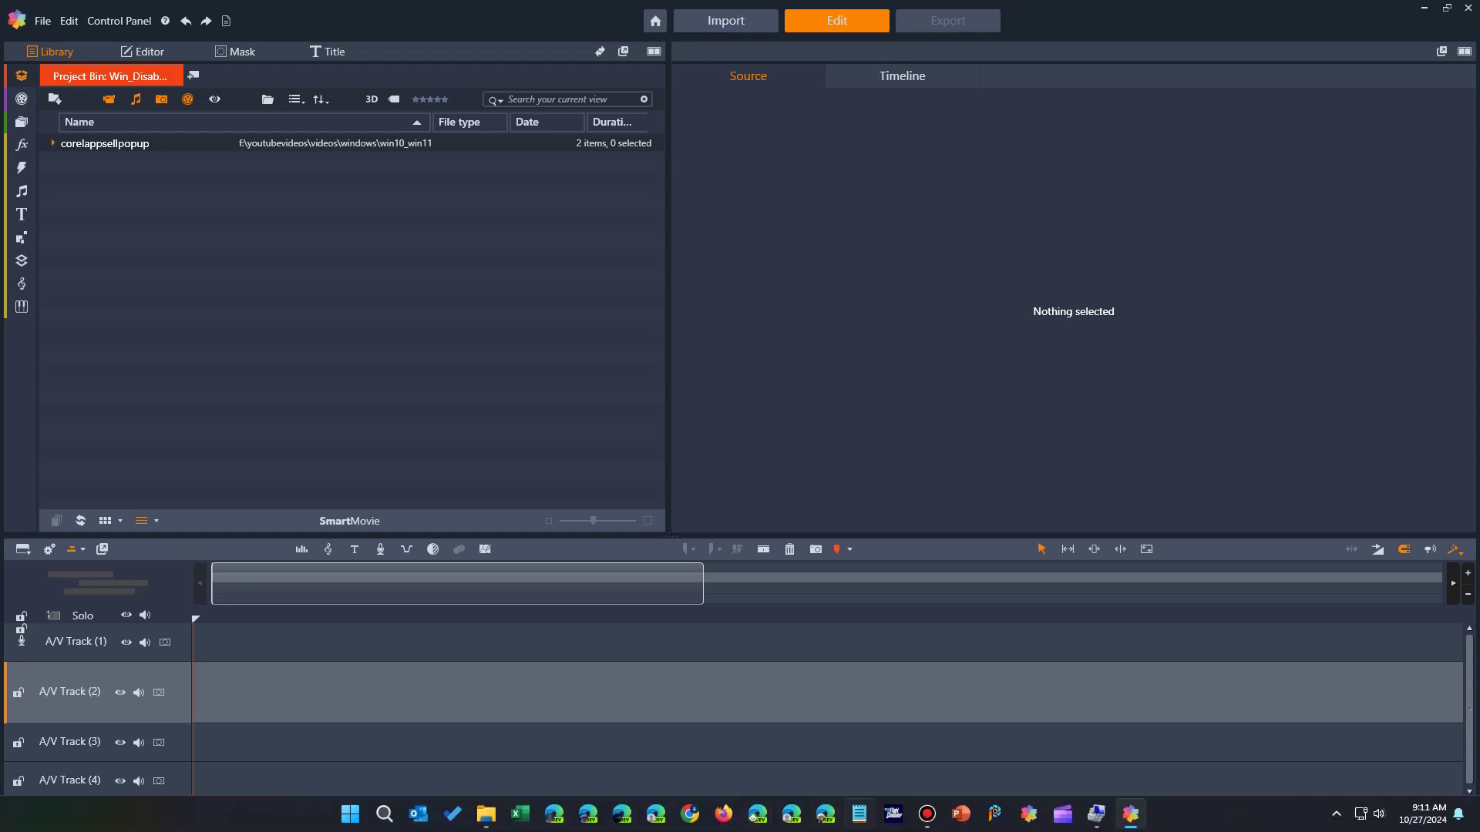
{"action": "left_click", "coordinate": [1095, 813]}
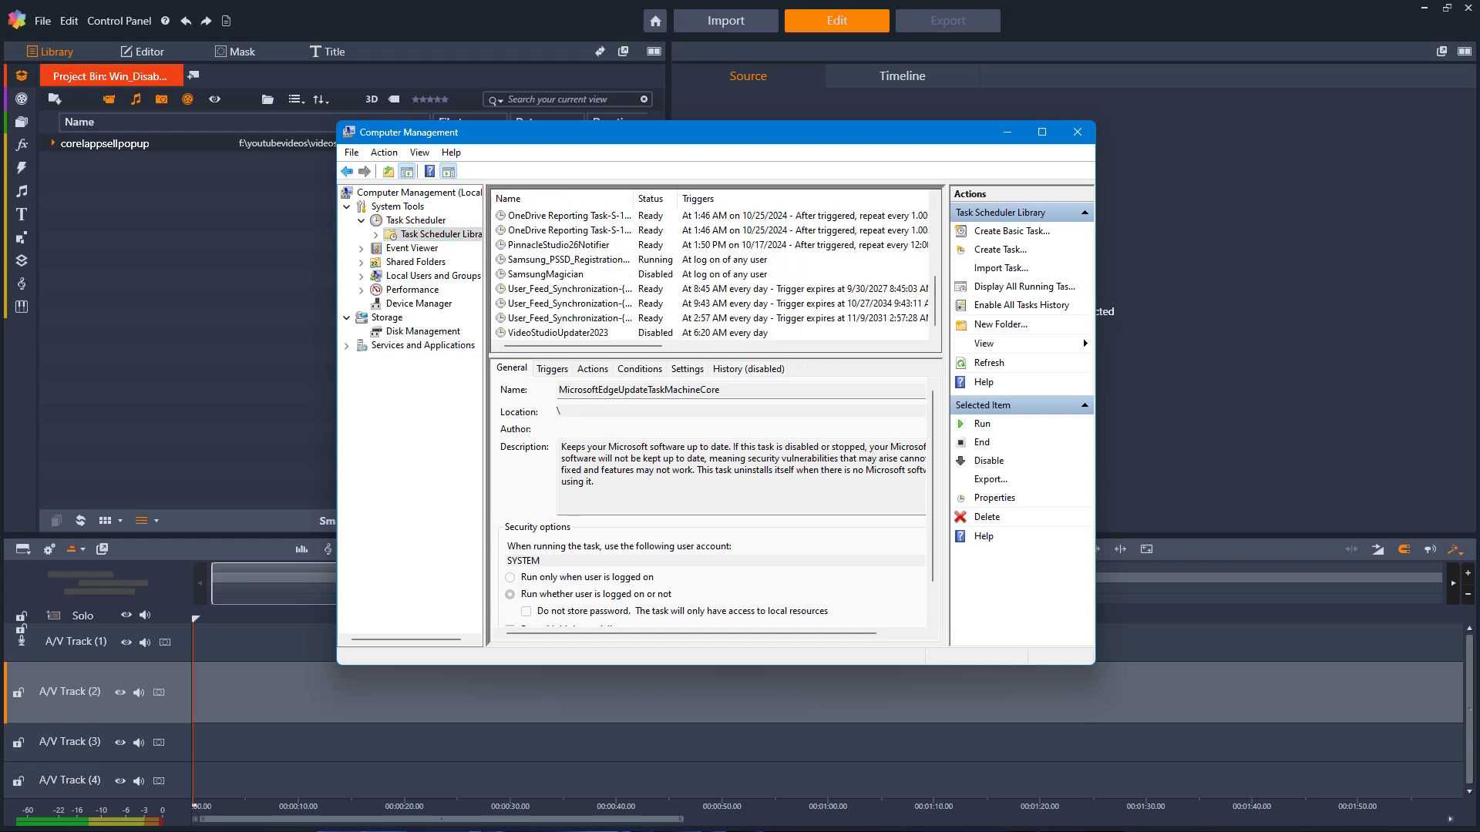
Step: Select the PinnacleStudio26Notifier task to view its details
{"action": "key", "text": "s"}
{"action": "key", "text": "Up"}
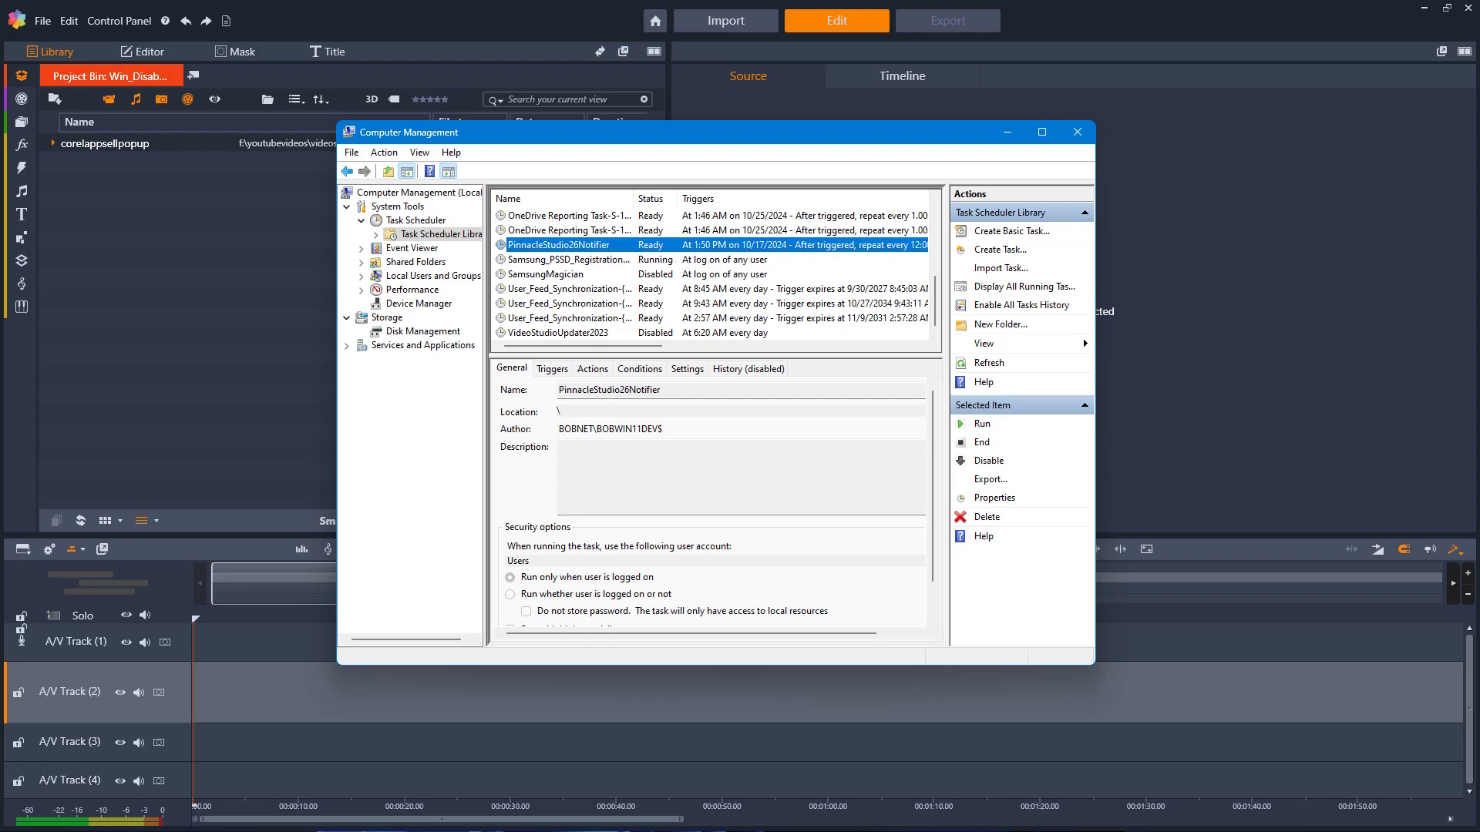